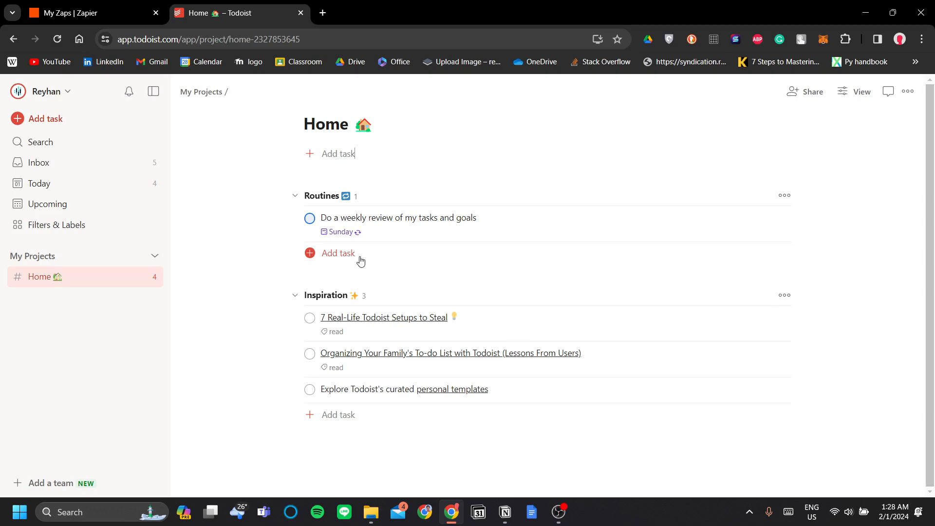
Step: Compare the Notion Task List page with the Todoist Home project, ending back in Todoist
left_click(505, 512)
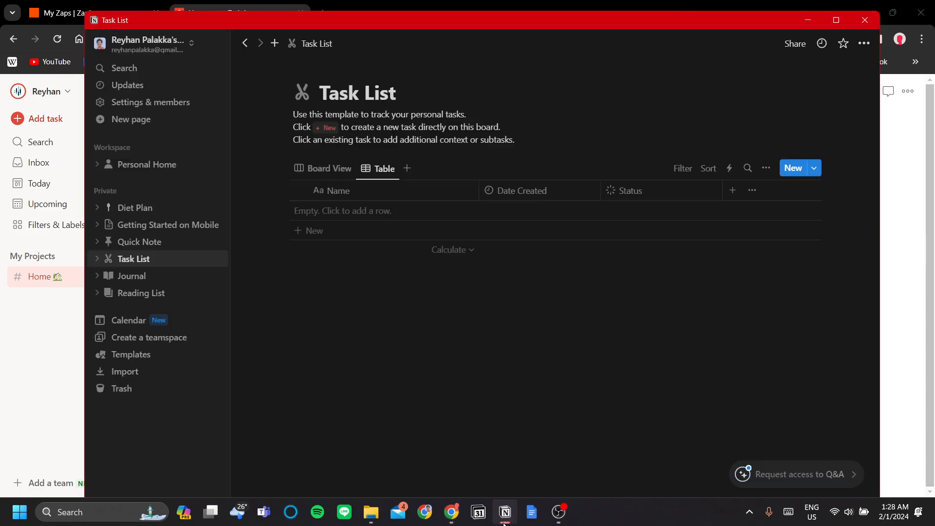
left_click(912, 327)
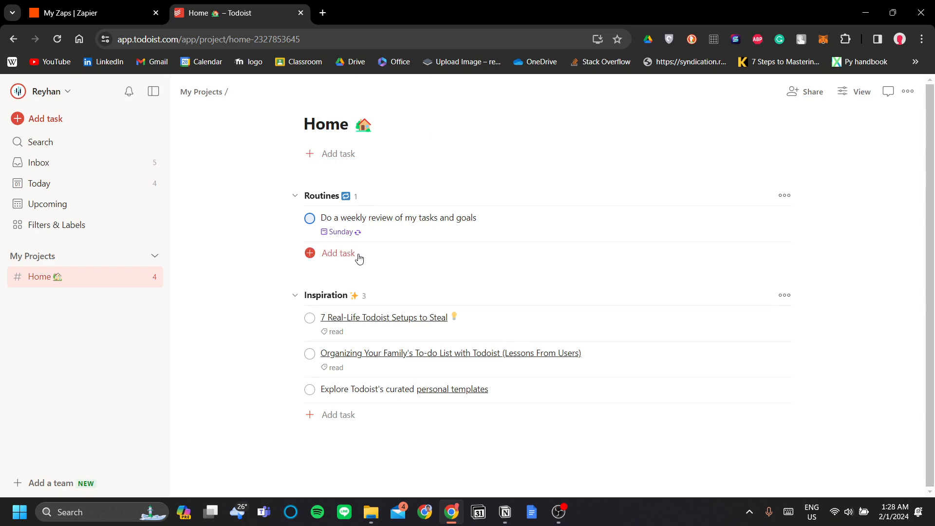
left_click(505, 512)
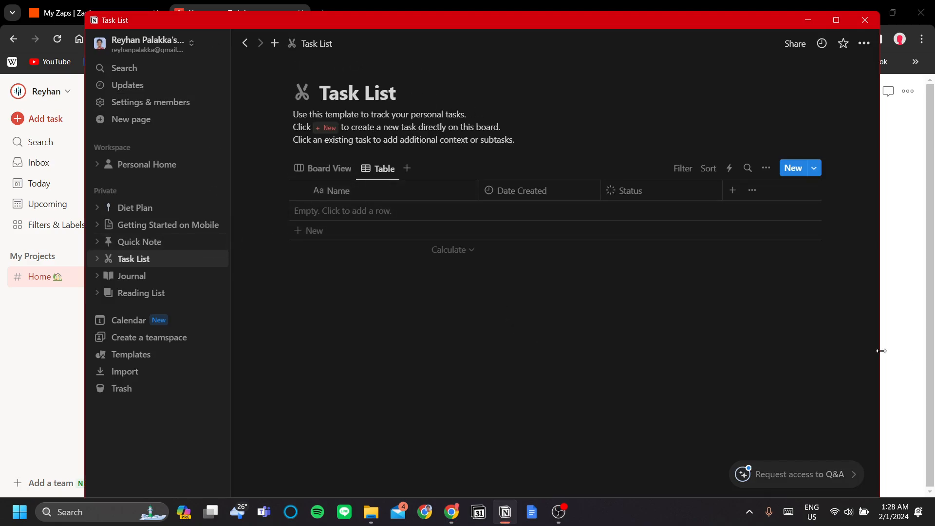
left_click(898, 354)
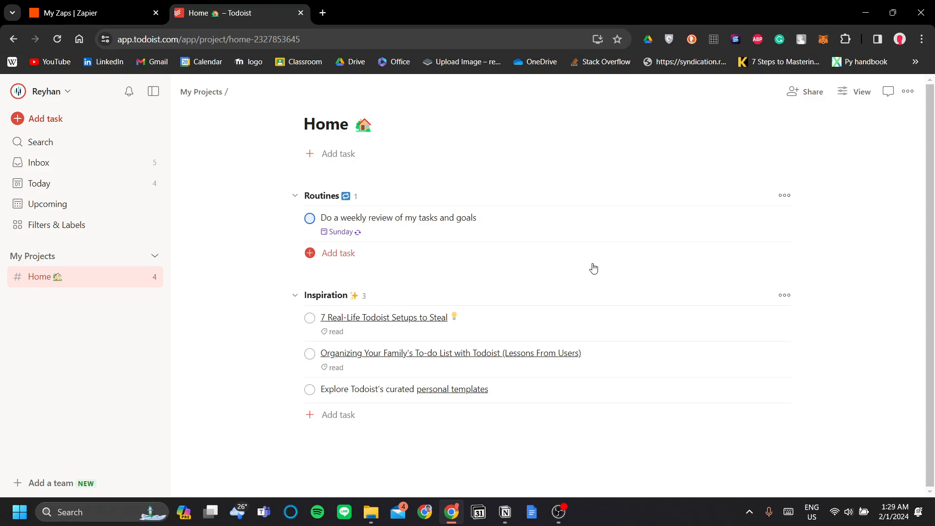
left_click(507, 512)
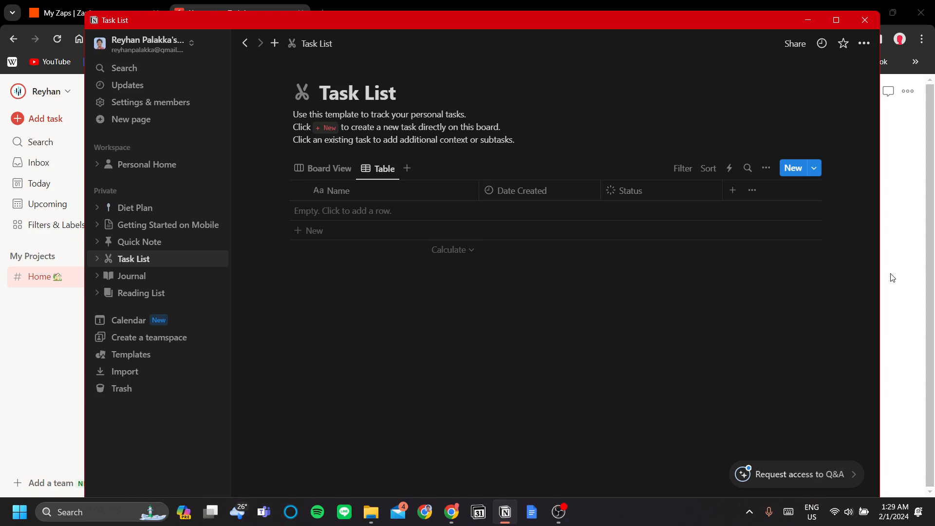
key("alt+Tab")
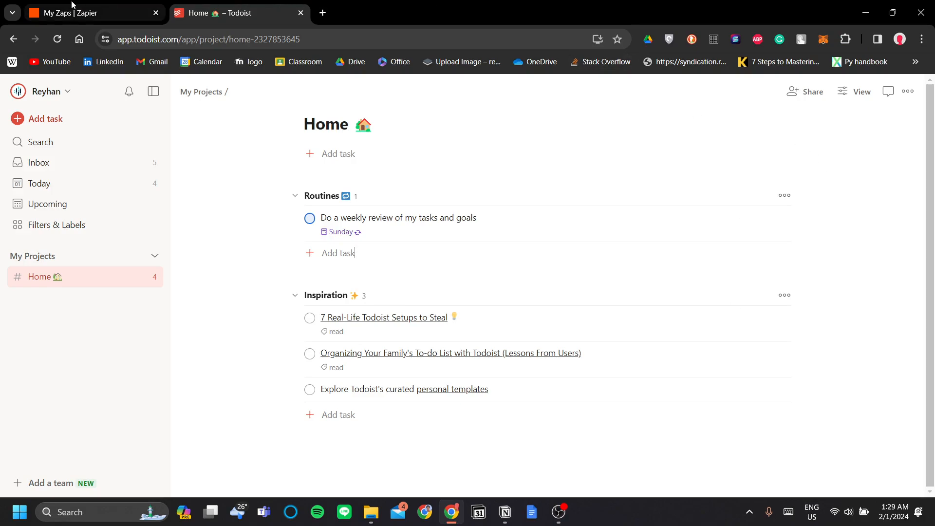
Step: Go to Zapier's Zaps page and open the sidebar Create menu
left_click(93, 13)
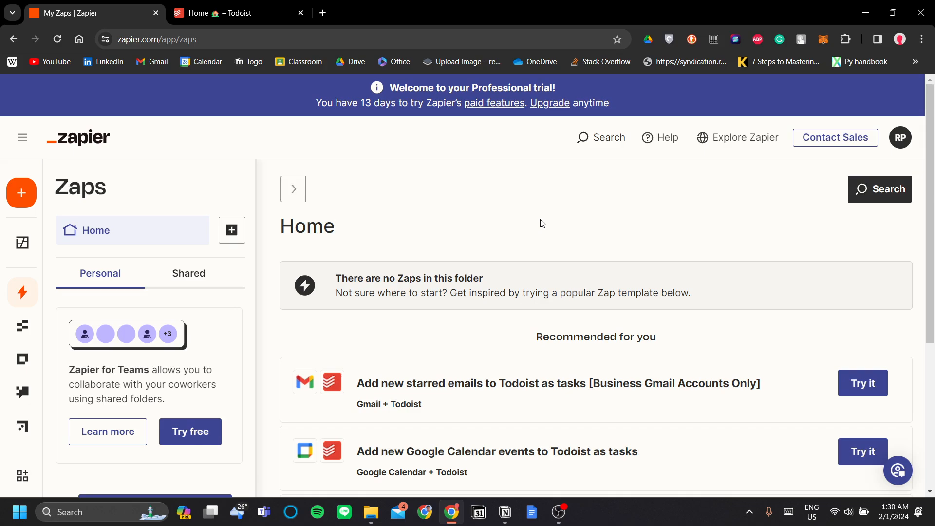
scroll(627, 198, "down", 1)
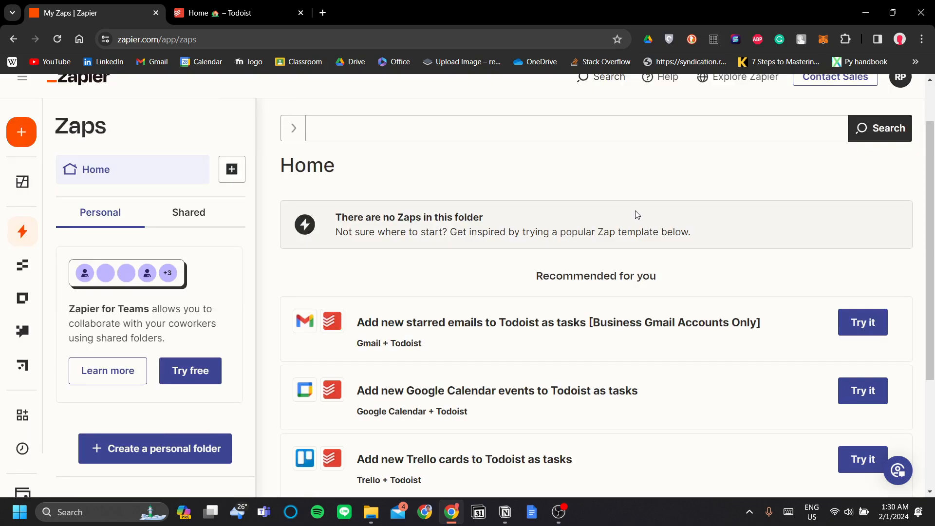
scroll(630, 198, "up", 1)
left_click(634, 193)
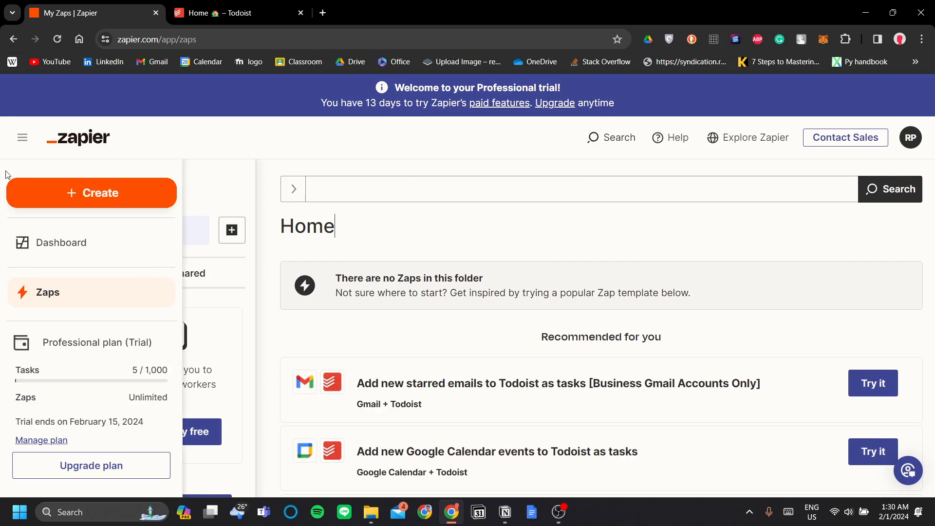
left_click(55, 193)
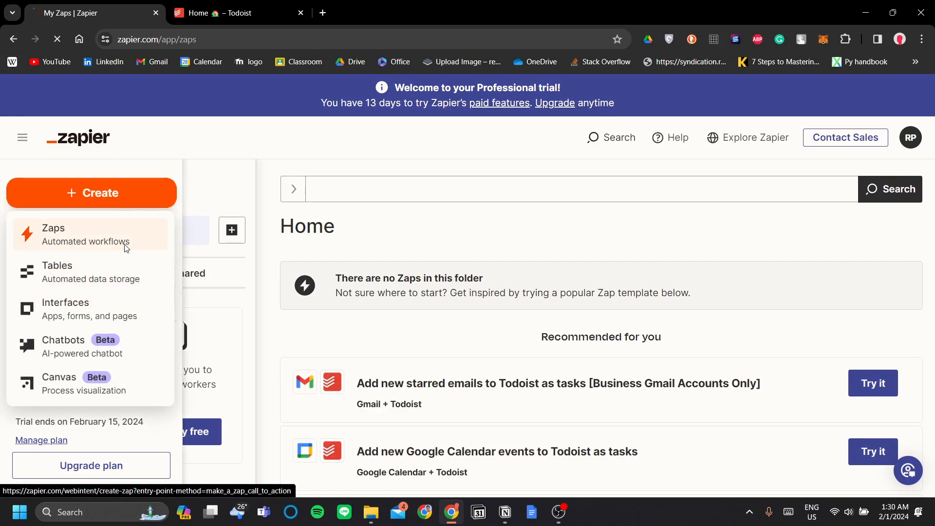
Step: Start a new Zap and enter the prompt 'automatically add notion database item from a todo'
left_click(146, 246)
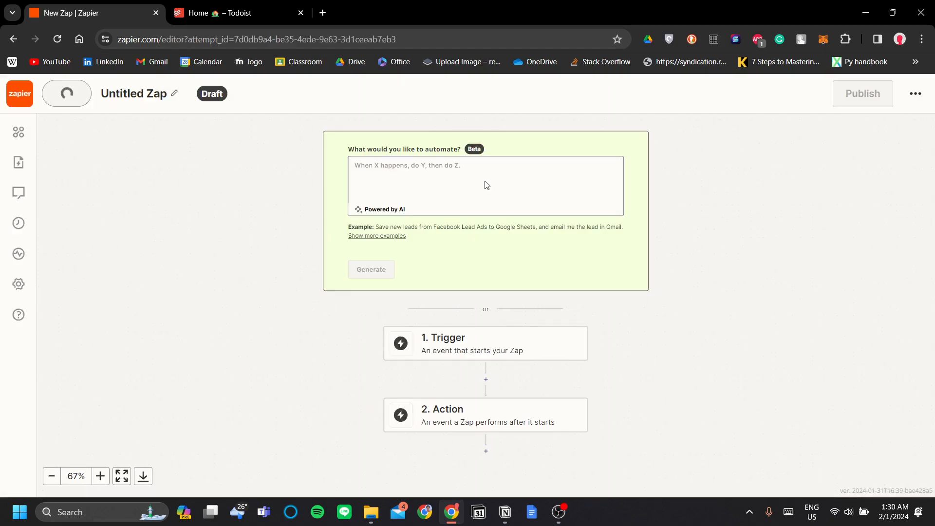
left_click(485, 180)
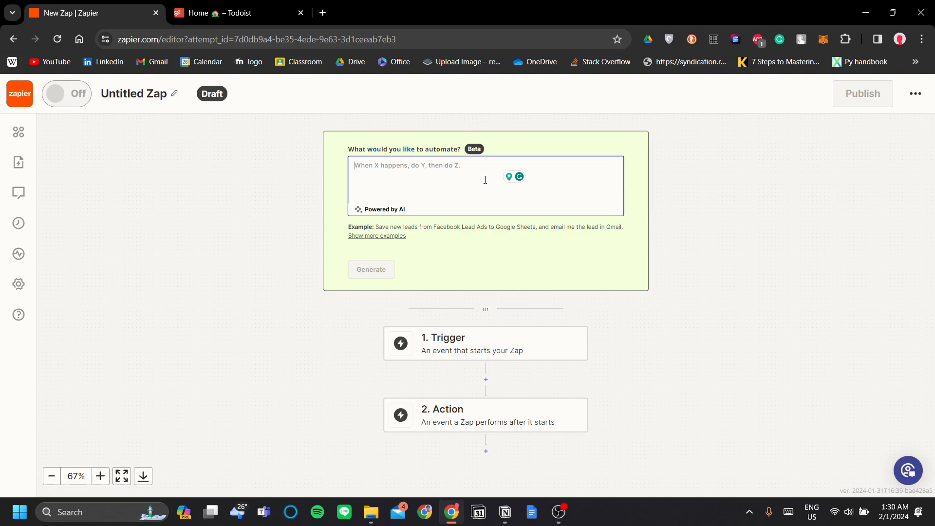
type("a")
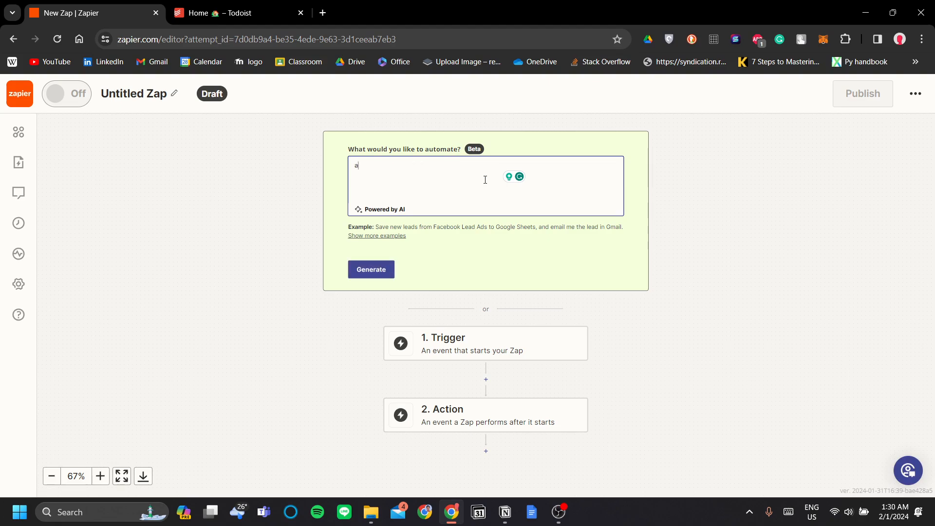
type("utomatically add notion databas")
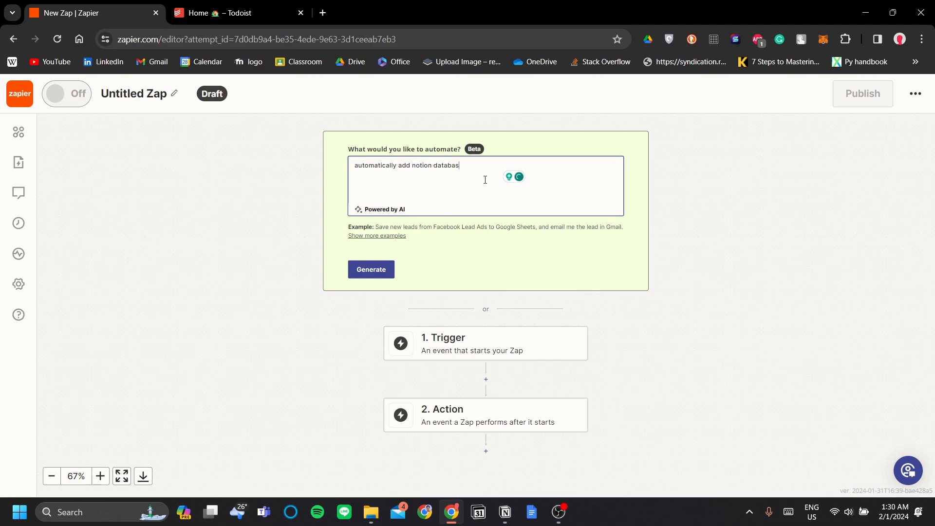
type("e item from a todoist task")
Step: Generate a Zap from the prompt and try the 'Sync Todoist tasks with Notion database' suggestion
left_click(380, 273)
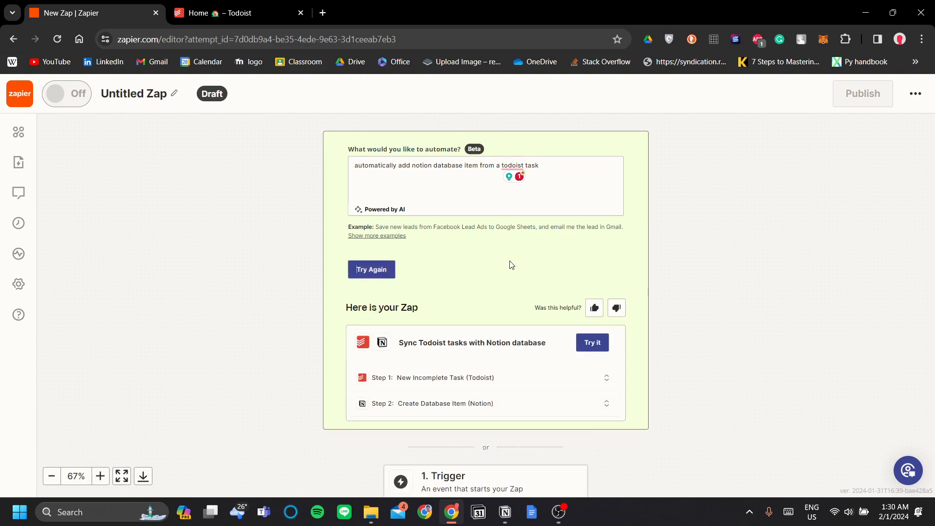
scroll(460, 237, "down", 1)
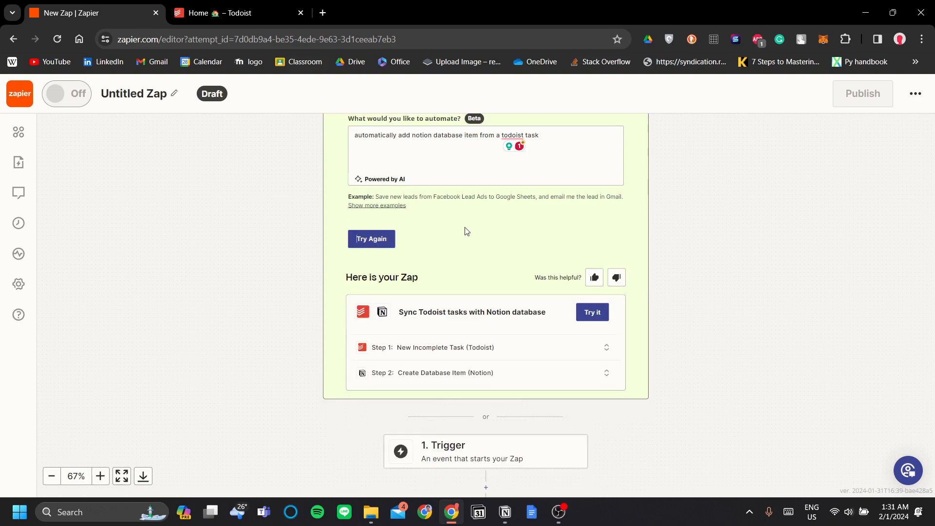
scroll(523, 257, "up", 1)
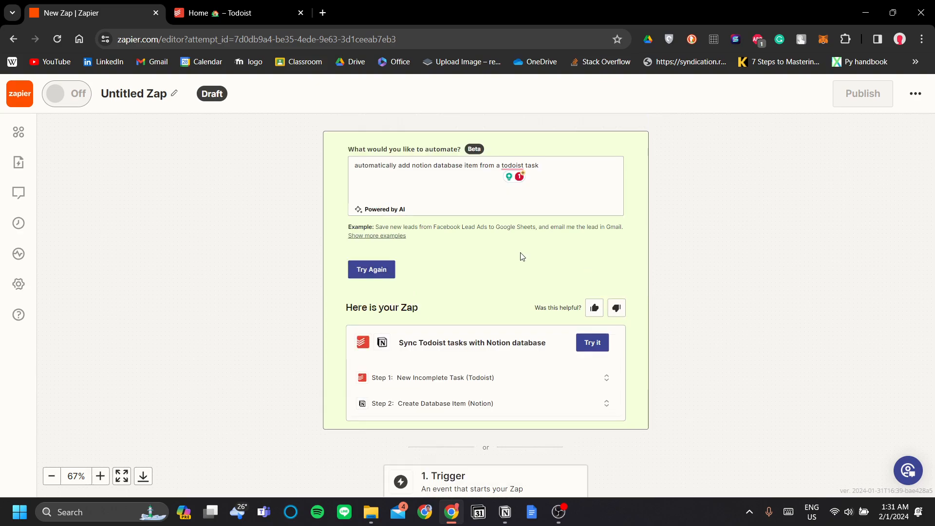
scroll(509, 246, "down", 1)
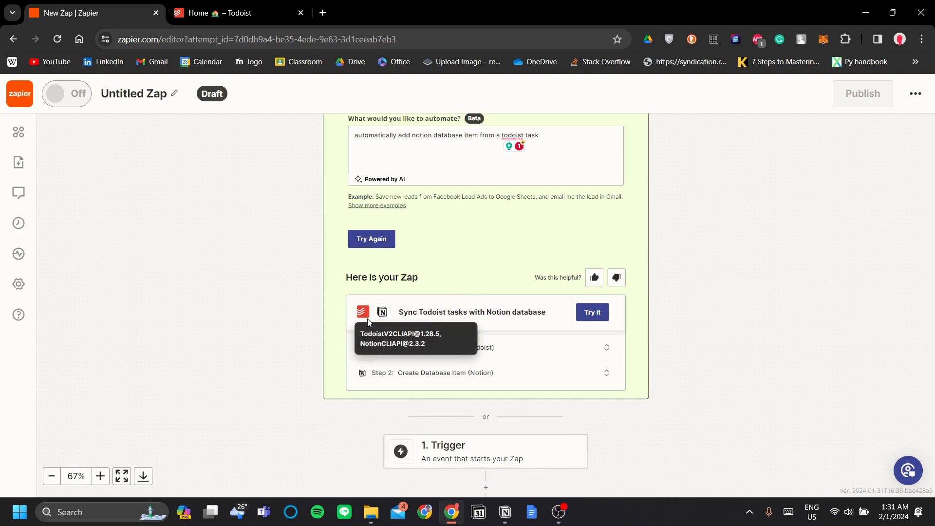
scroll(368, 322, "down", 1)
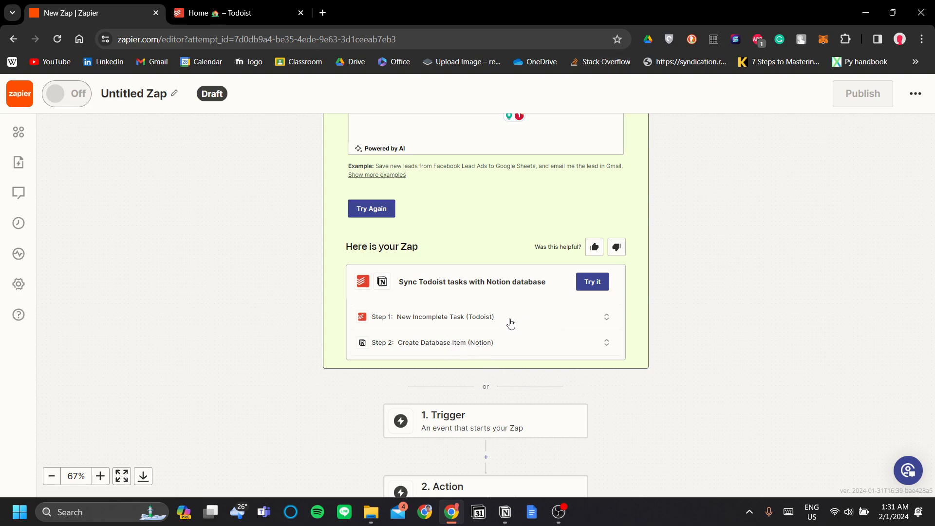
left_click(593, 284)
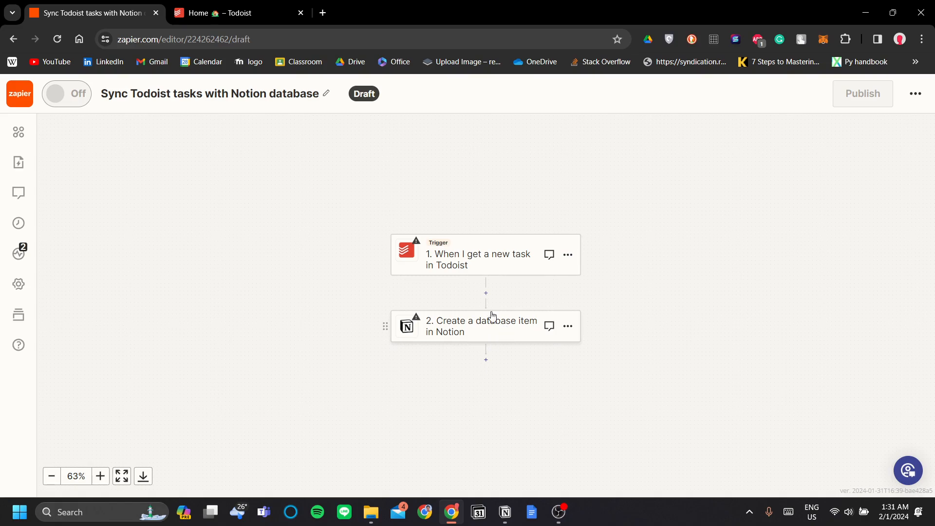
Step: Connect a new Todoist account to the new-task trigger and confirm it
left_click(508, 264)
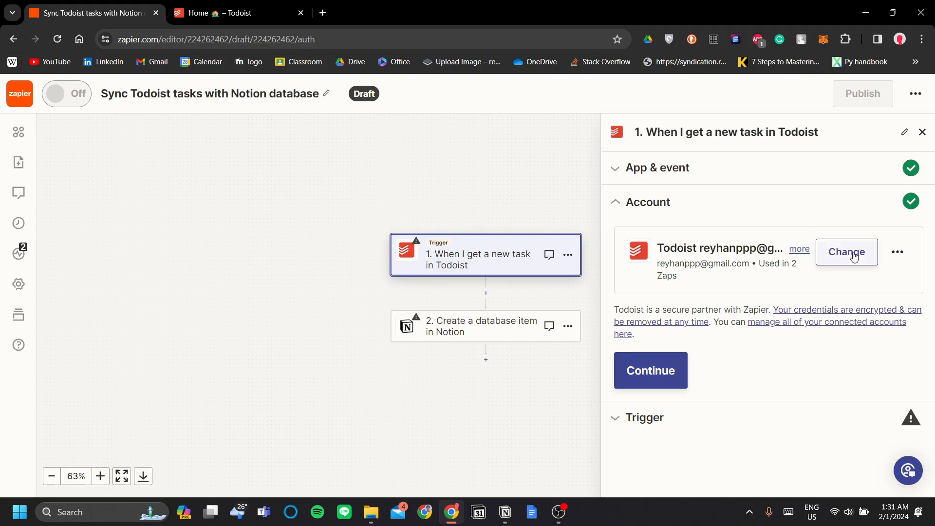
left_click(828, 256)
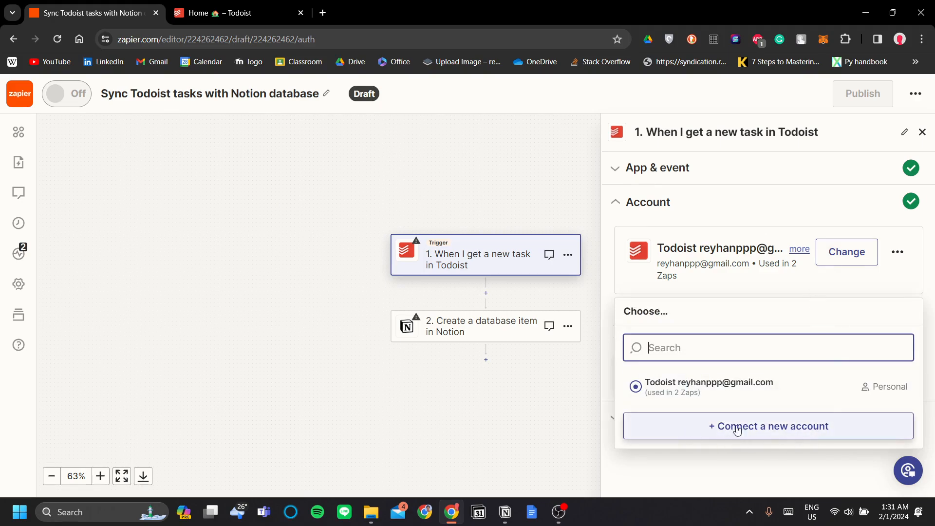
left_click(783, 430)
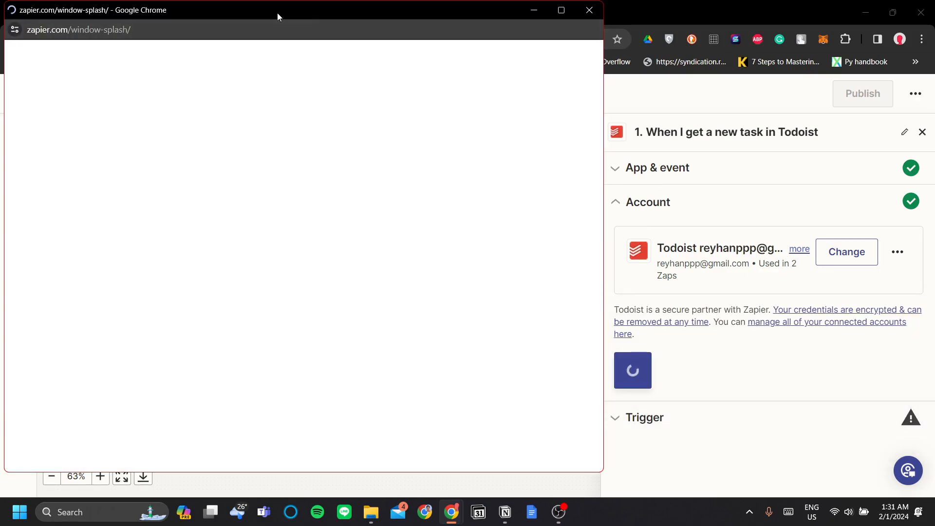
left_click_drag(277, 13, 432, 26)
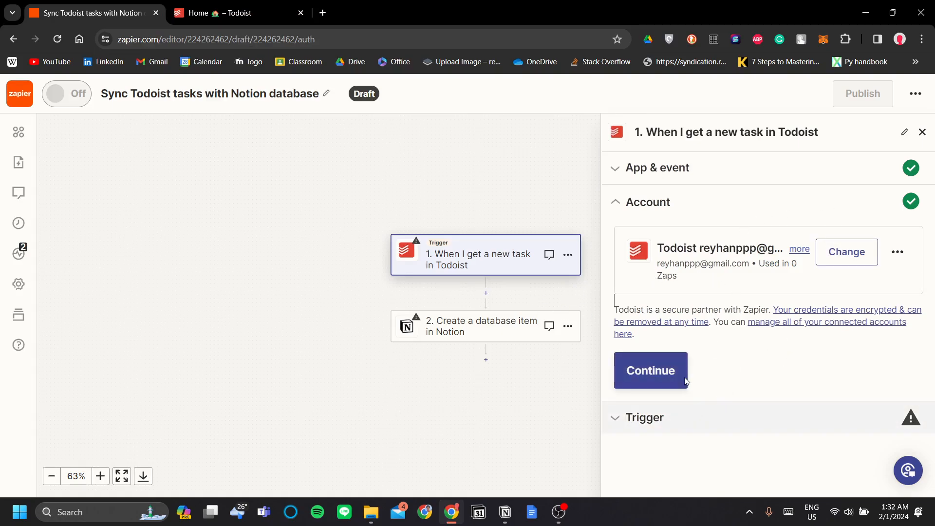
left_click(666, 372)
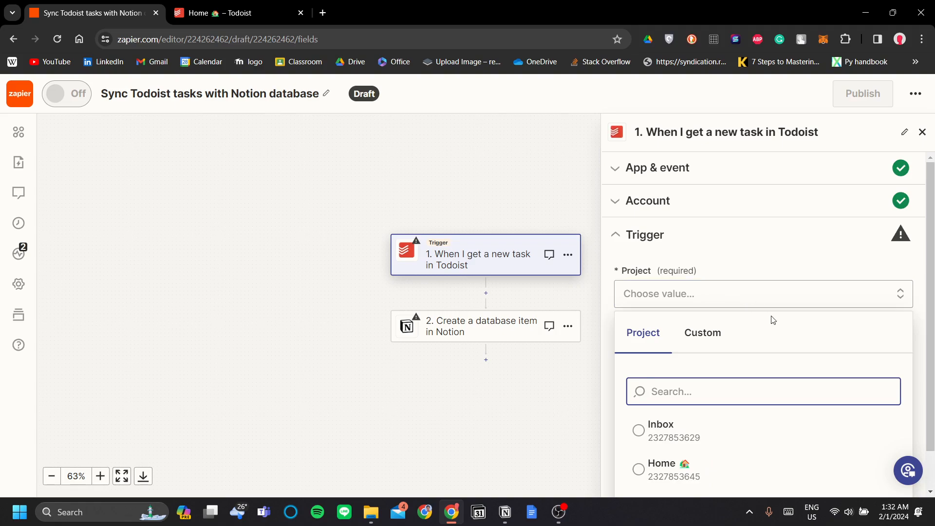
Step: Set the Todoist trigger to watch the Home project
scroll(775, 318, "down", 1)
left_click(733, 394)
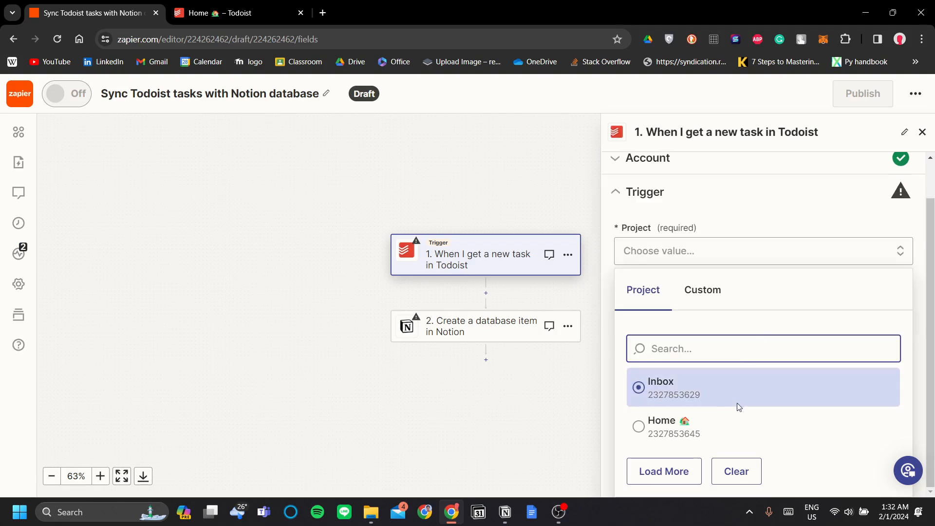
left_click(736, 428)
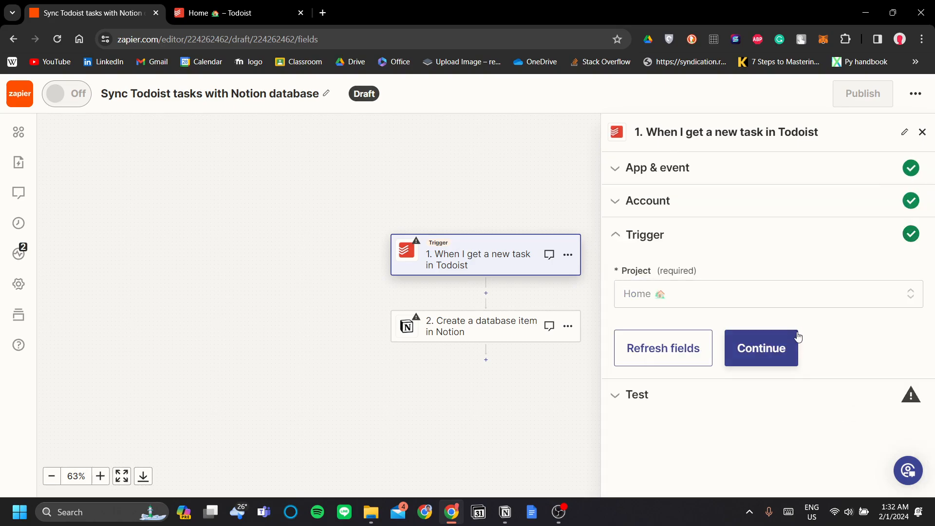
left_click(762, 348)
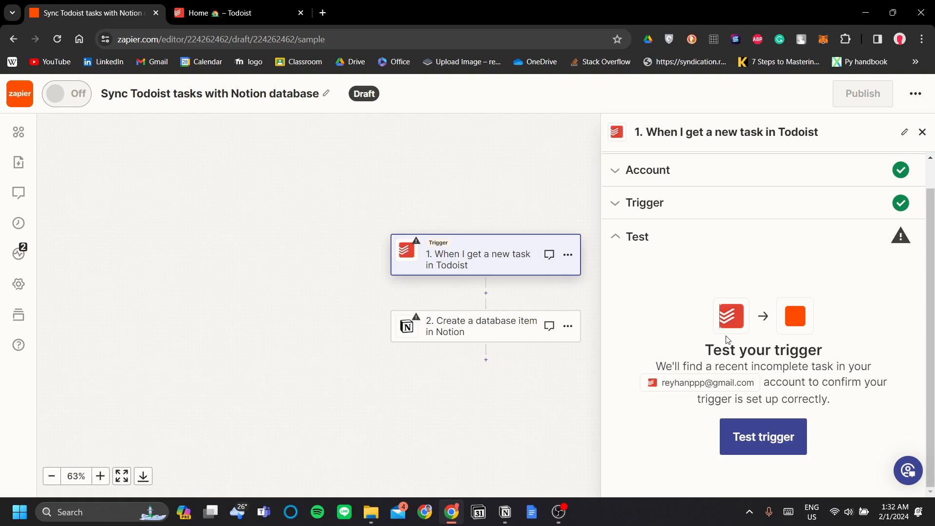
Step: Test the trigger and continue with sample record Incomplete Task C
left_click(795, 442)
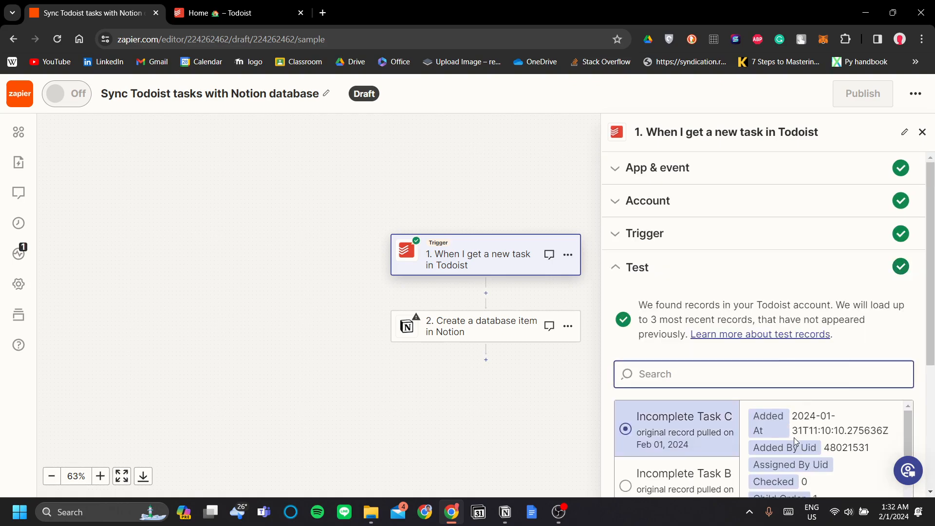
scroll(727, 284, "down", 2)
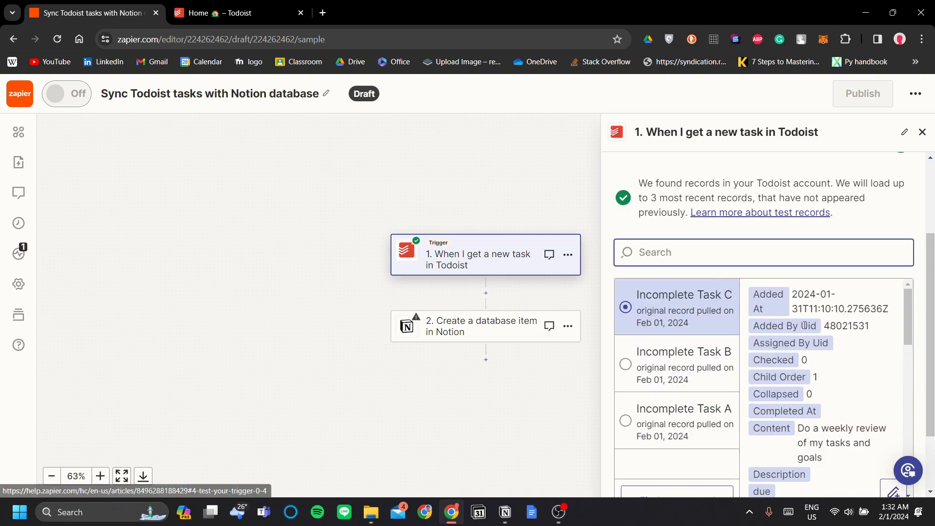
scroll(728, 243, "up", 1)
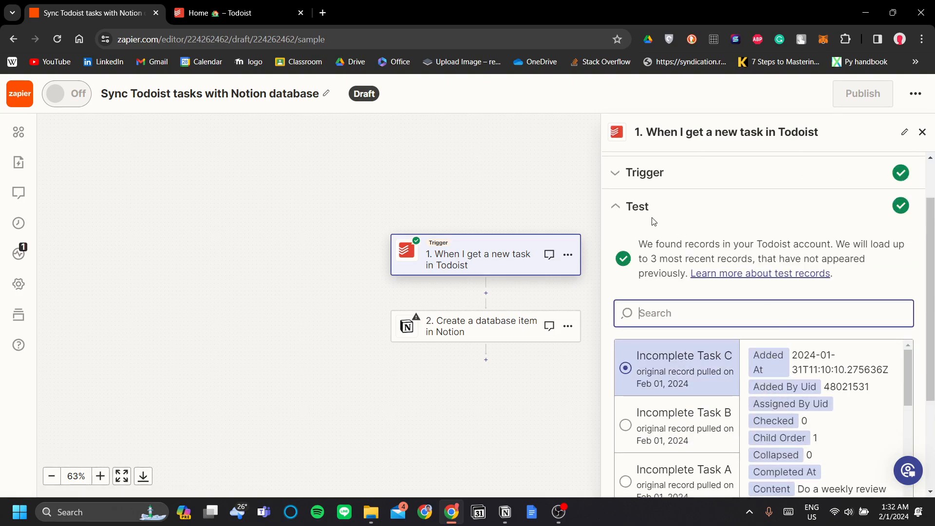
scroll(778, 227, "down", 2)
scroll(808, 311, "down", 2)
scroll(808, 311, "down", 2)
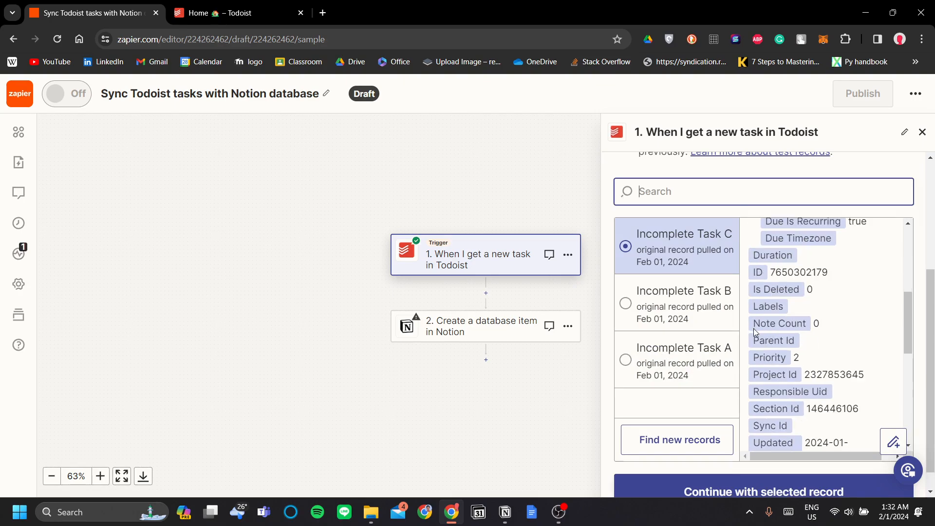
scroll(917, 374, "down", 1)
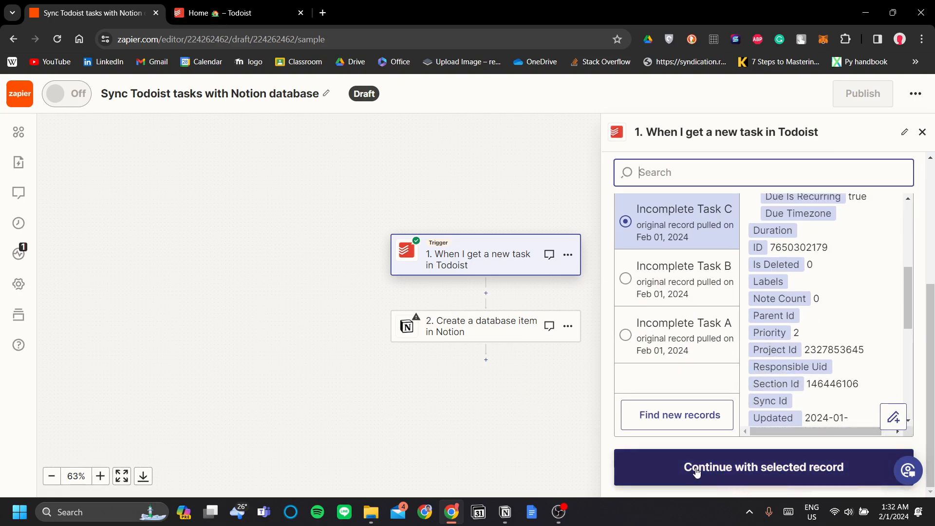
left_click(816, 482)
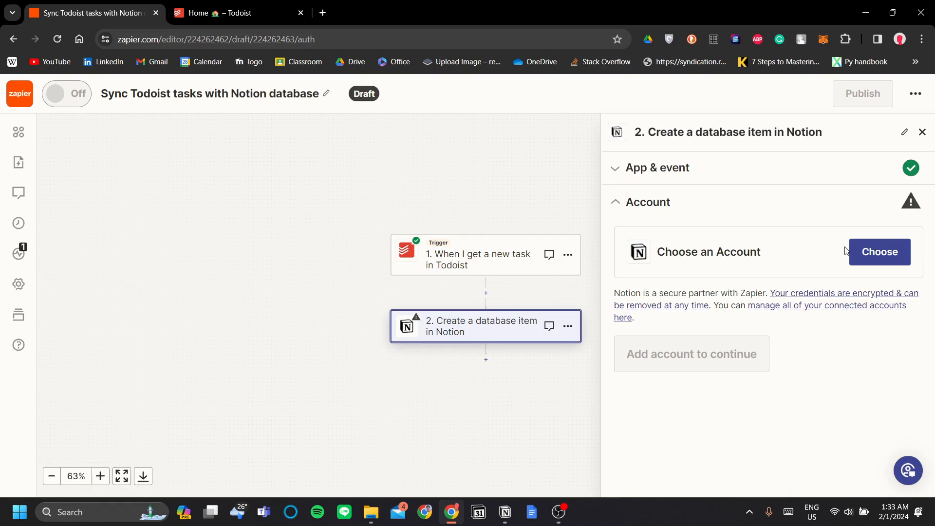
Step: Start connecting a new Notion account to the Create database item step
left_click(891, 255)
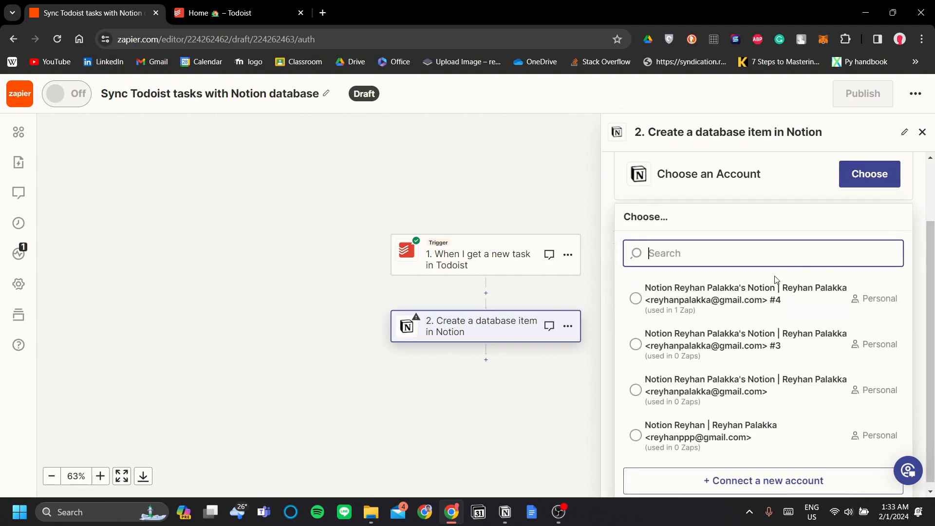
left_click(771, 295)
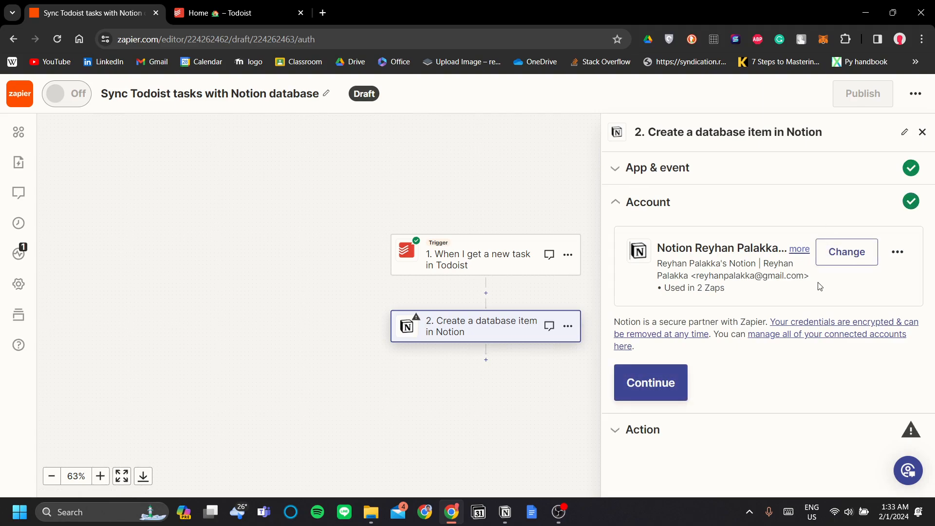
left_click(847, 252)
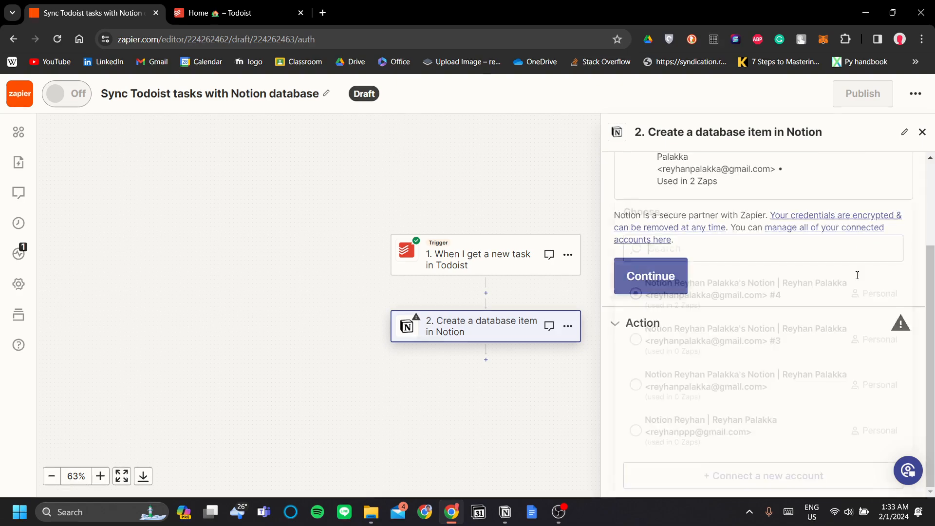
left_click(794, 490)
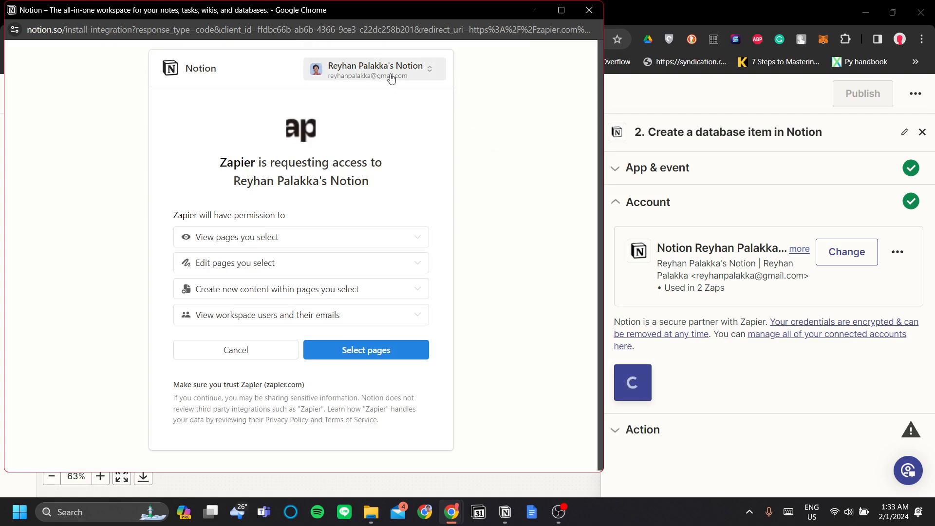
Step: Grant Zapier access to the Notion Task List page
left_click(351, 350)
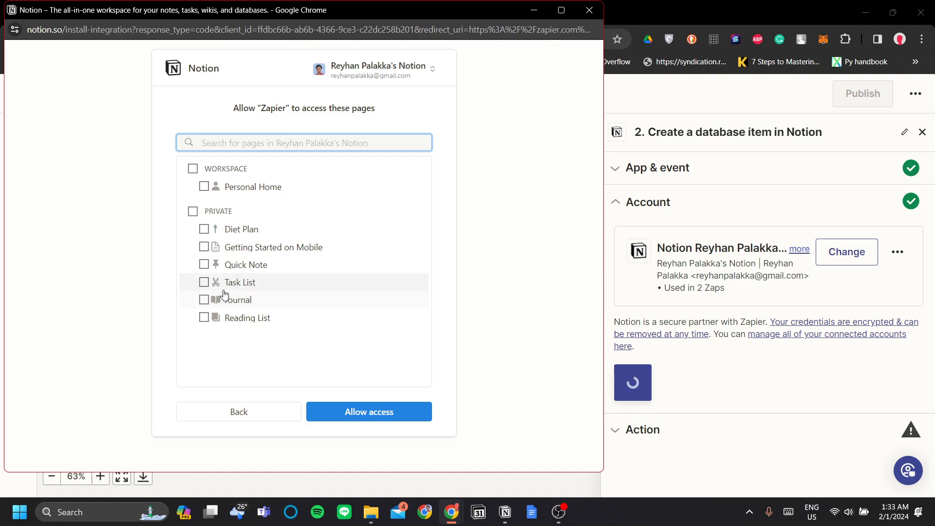
left_click(204, 283)
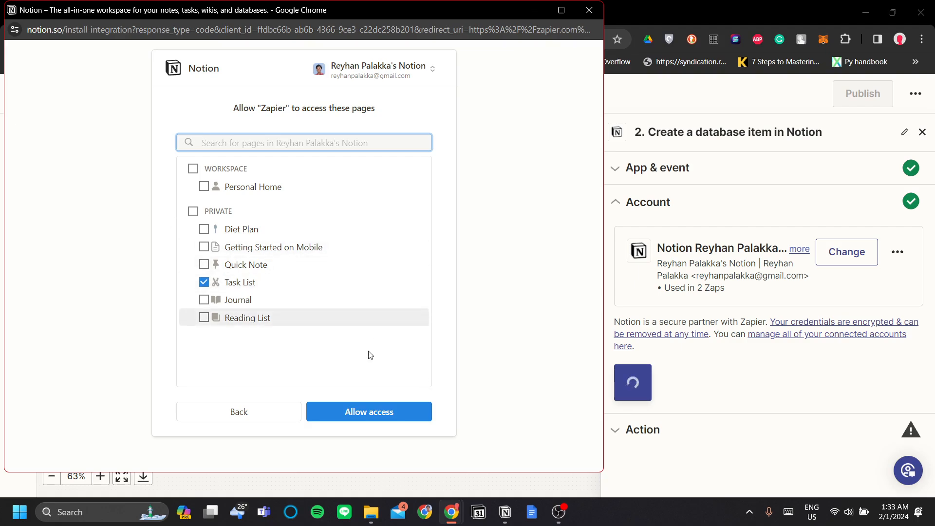
left_click(369, 414)
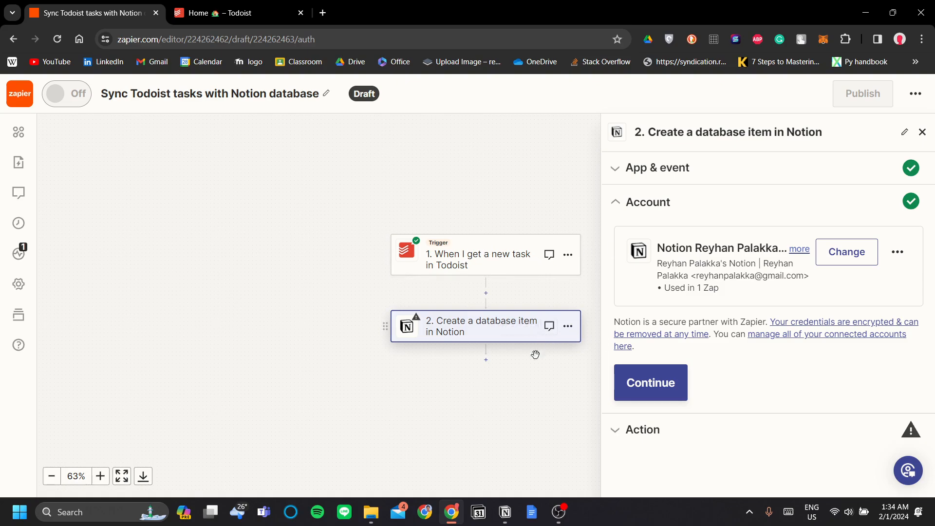
left_click(514, 510)
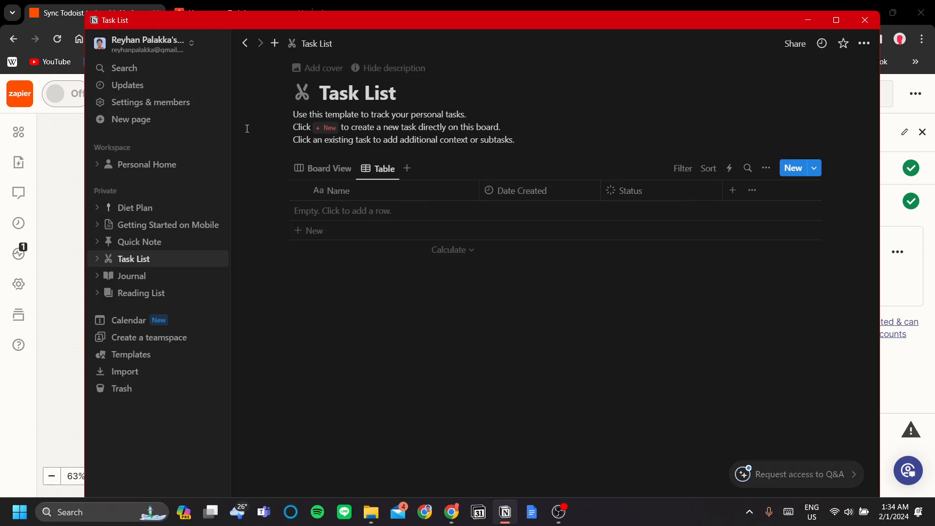
Step: Check Zapier under Notion's My connections, then open the integration gallery on the web
left_click(158, 104)
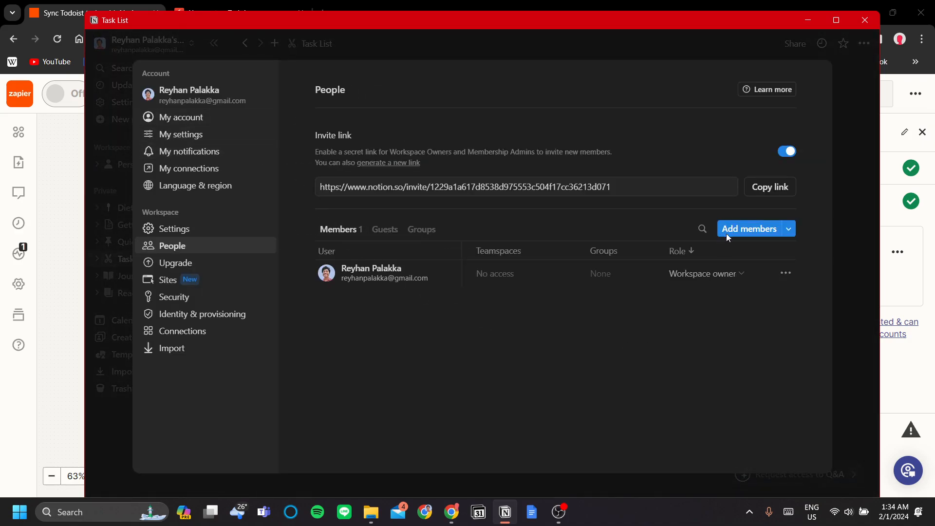
left_click(216, 170)
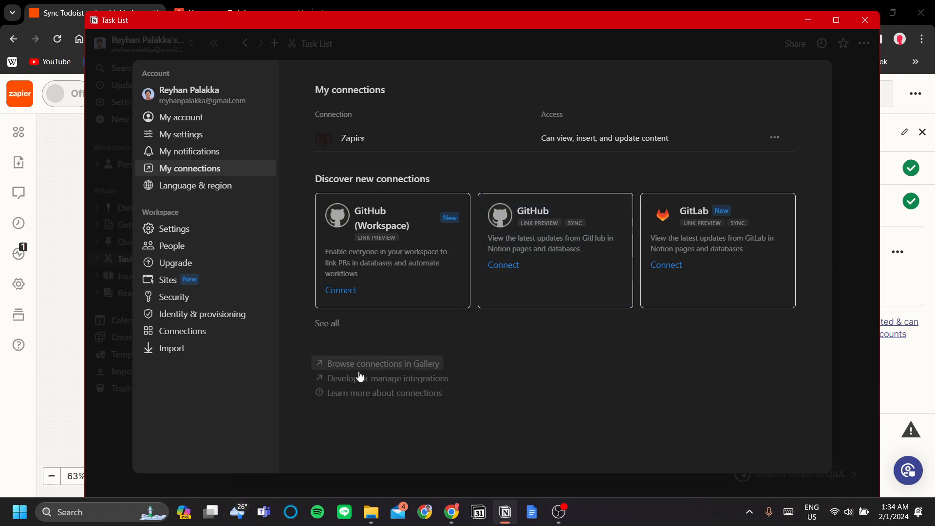
left_click(399, 368)
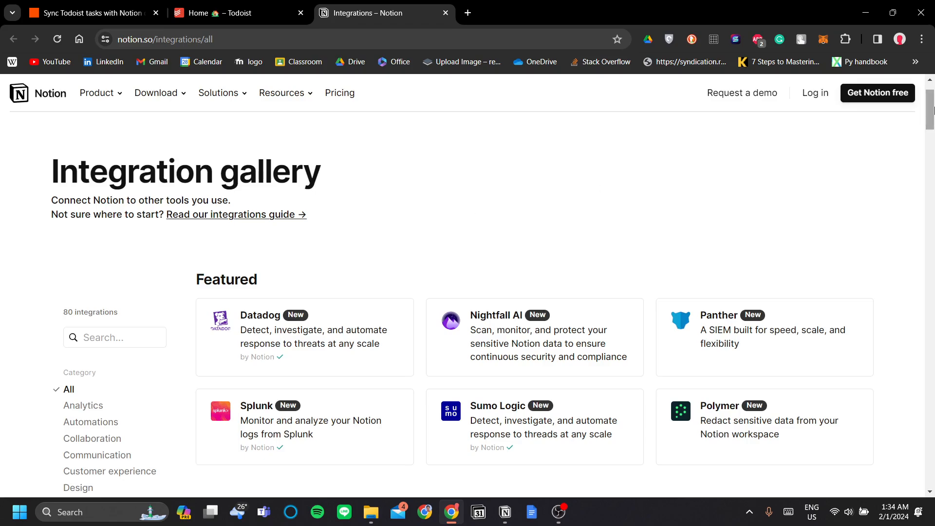
Step: Search the integration gallery for 'zapier' to find its card, then close the gallery tab
left_click_drag(930, 110, 930, 239)
key("ctrl+f")
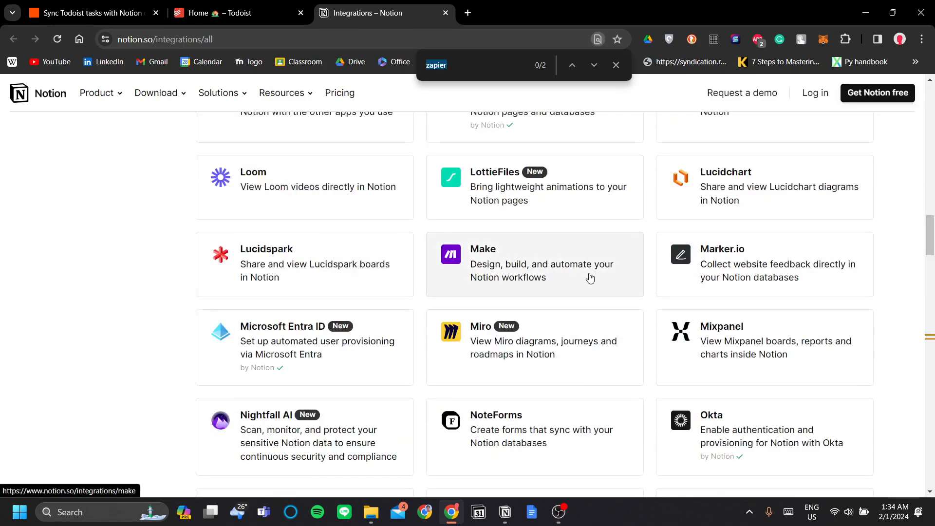
left_click(461, 64)
key("Return")
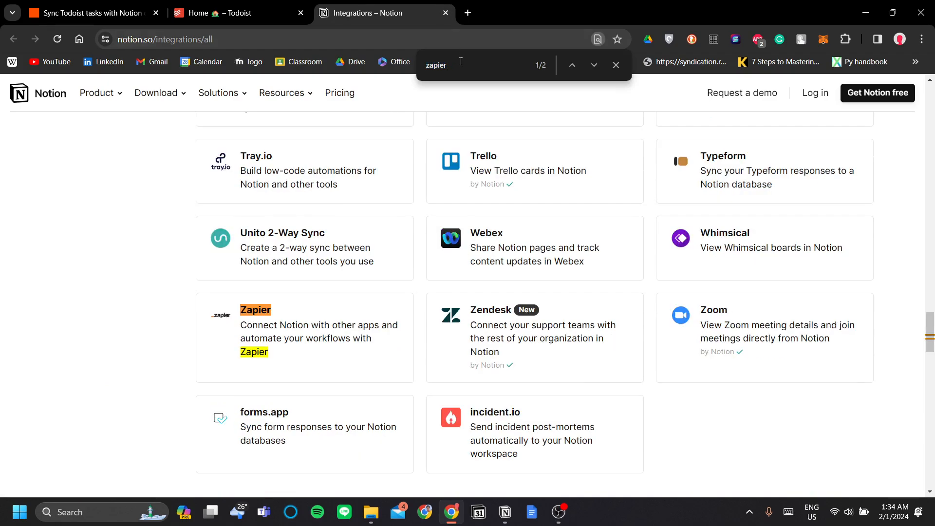
scroll(546, 279, "down", 1)
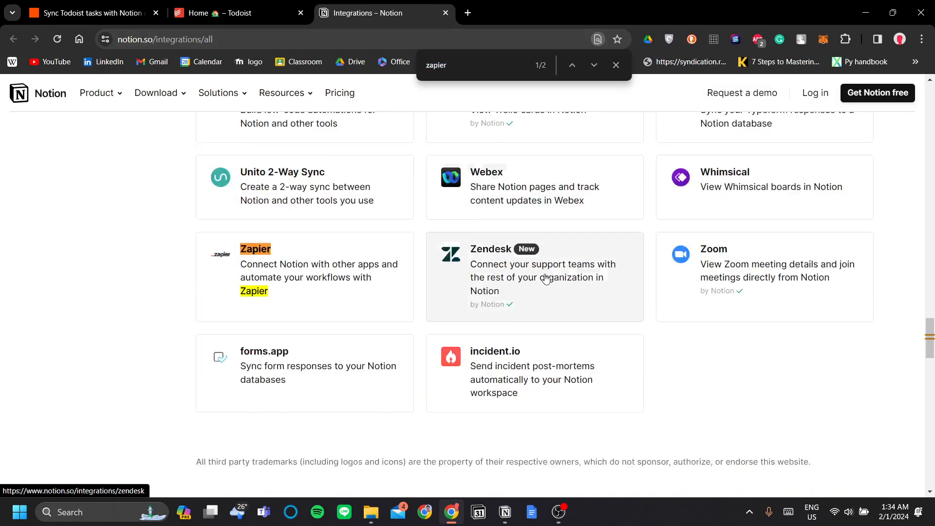
scroll(547, 279, "down", 4)
scroll(689, 334, "up", 4)
scroll(605, 345, "down", 4)
scroll(554, 334, "up", 4)
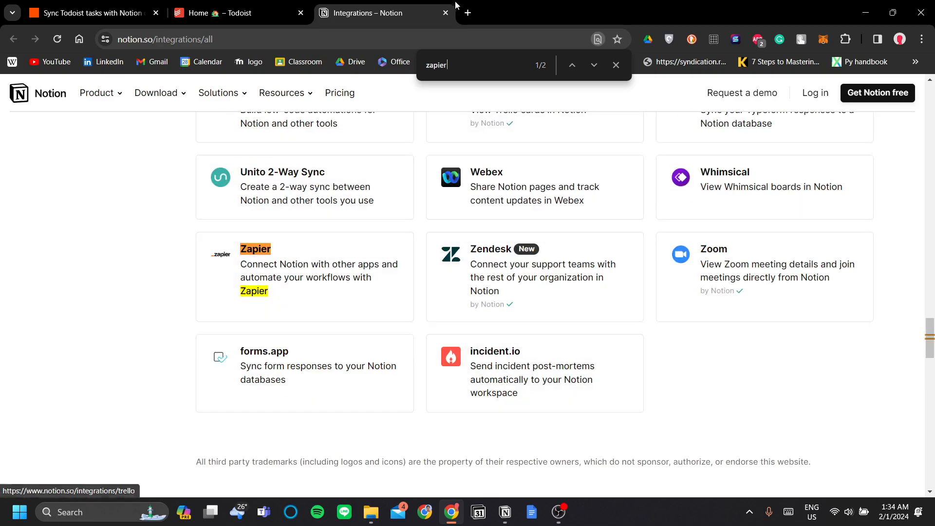
left_click(445, 13)
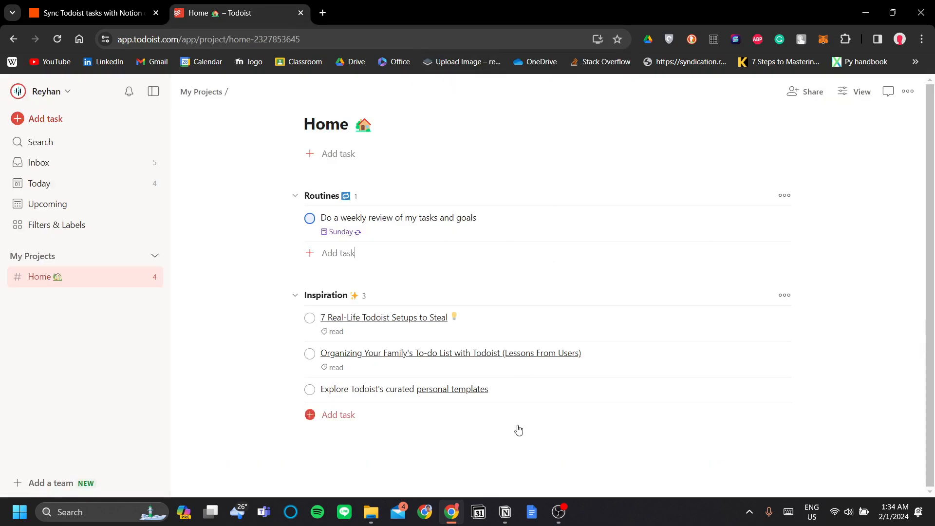
Step: Confirm the Zapier connection has Task List page access in Notion, then return to Zapier
left_click(505, 512)
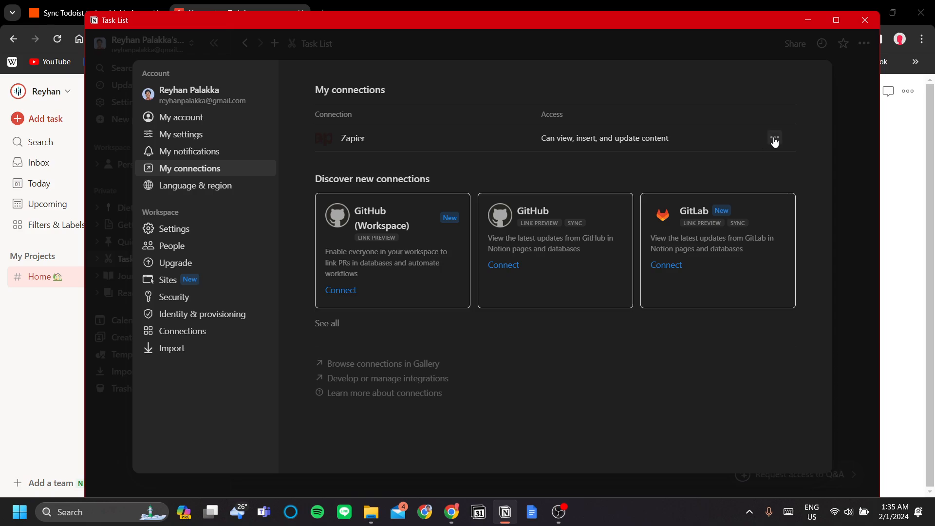
left_click(775, 140)
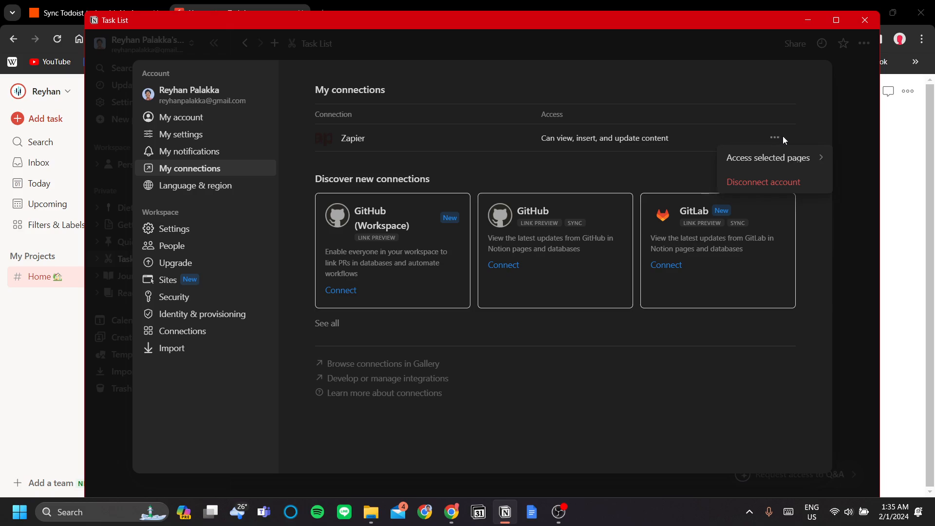
left_click(782, 138)
left_click(776, 140)
left_click(762, 159)
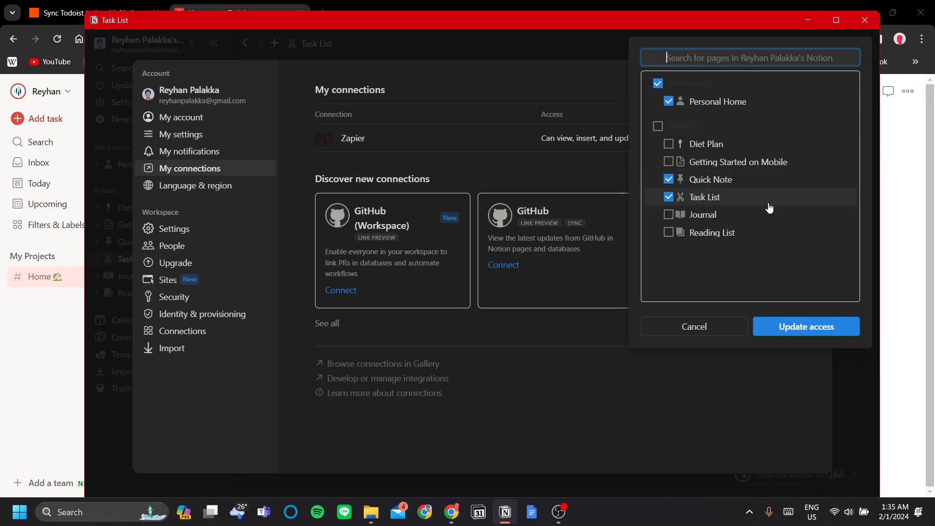
left_click(812, 332)
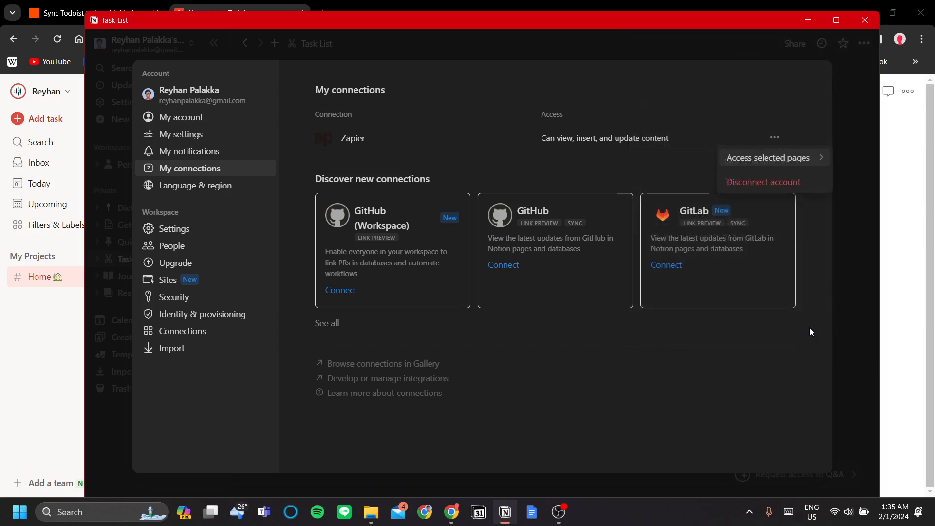
left_click(766, 156)
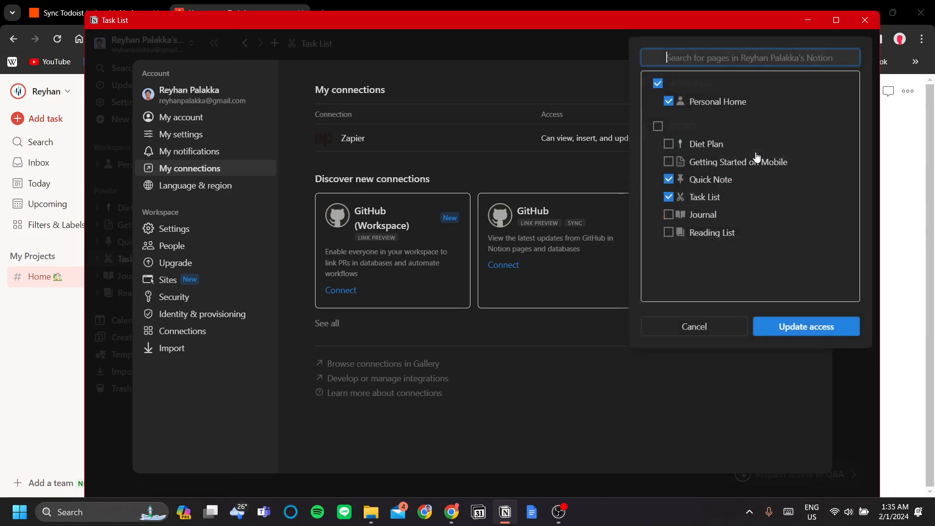
left_click(801, 333)
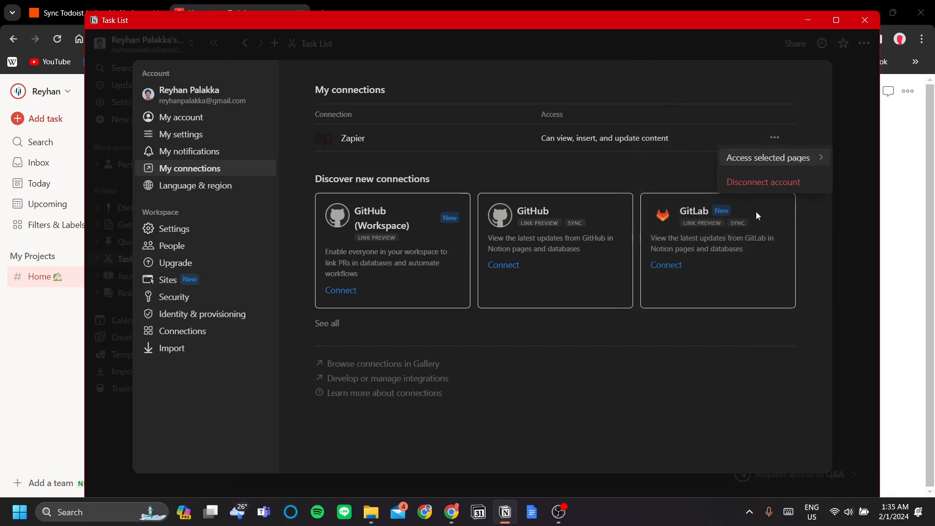
left_click(662, 172)
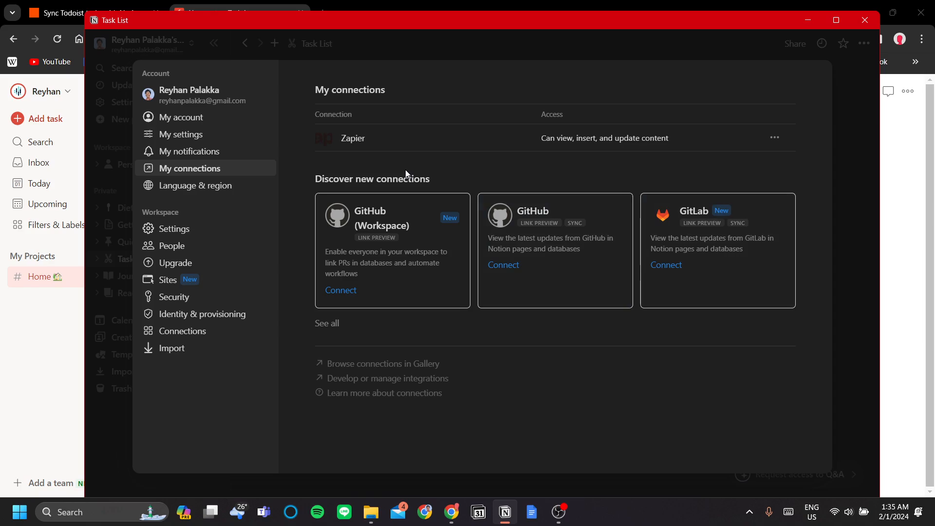
left_click(893, 212)
left_click(93, 12)
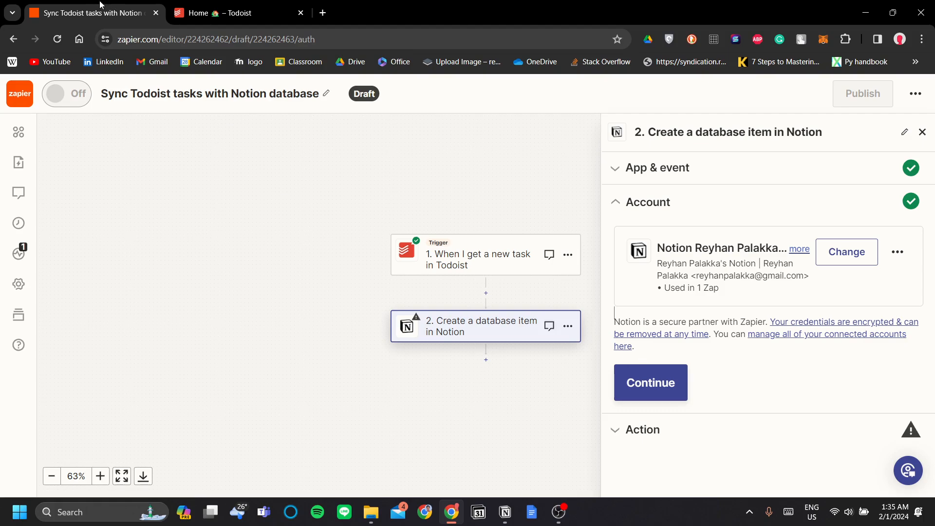
Step: Confirm the Notion account and choose Task List as the step's database
left_click(664, 385)
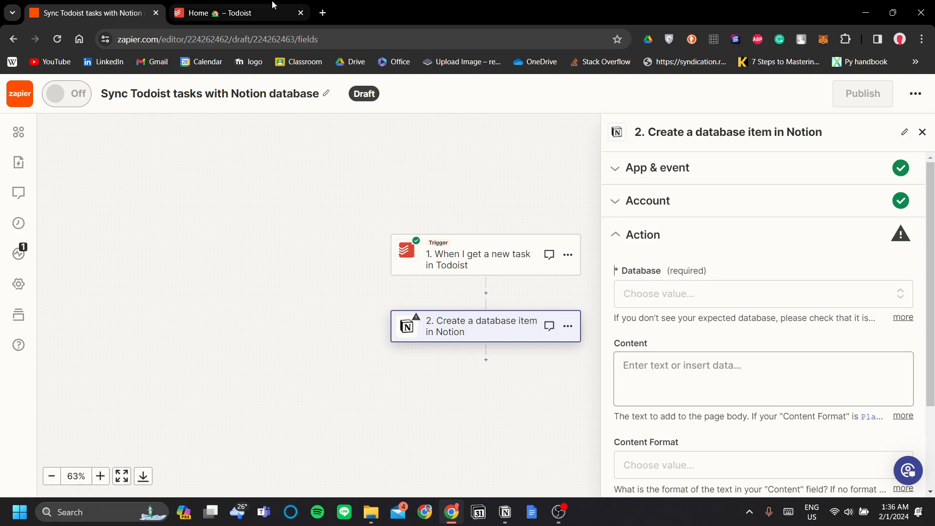
left_click(681, 293)
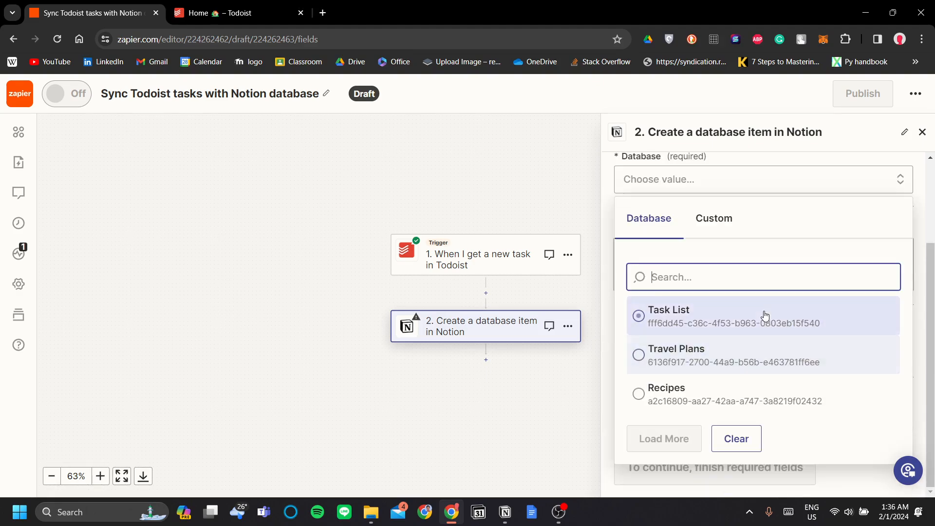
left_click(733, 319)
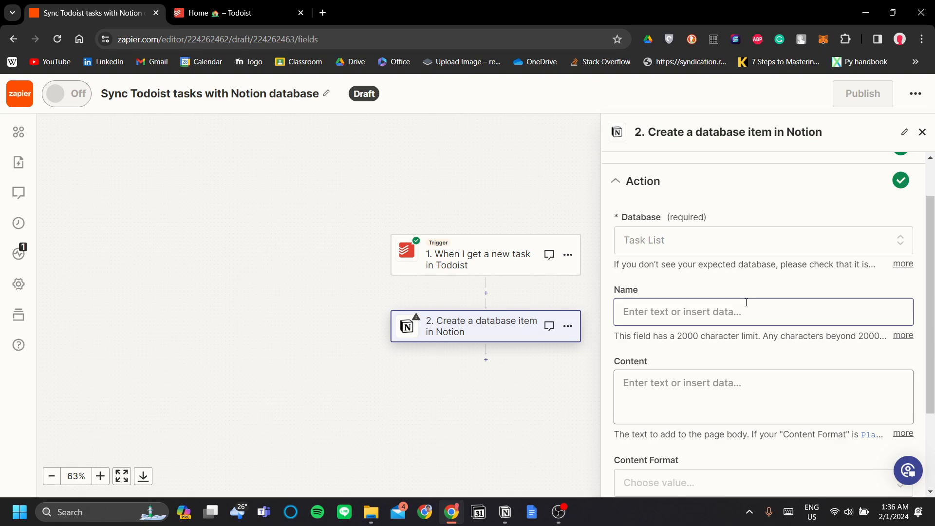
Step: In Notion's Zapier connection, show the pages Zapier can access and confirm Task List is checked
left_click(505, 512)
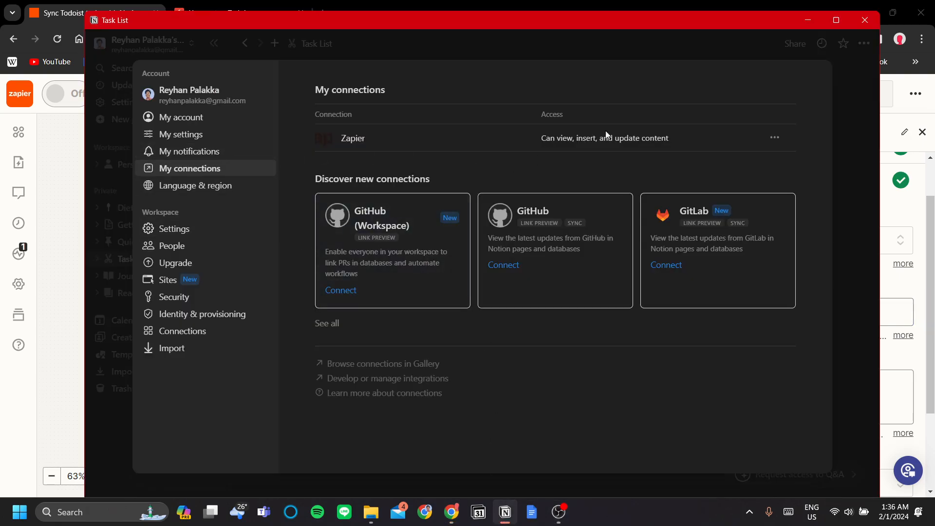
left_click(775, 140)
left_click(784, 157)
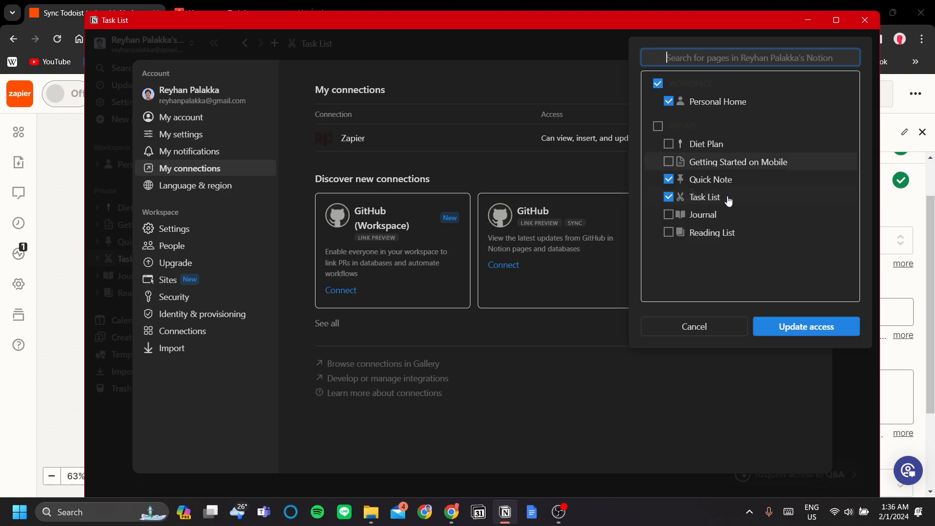
left_click(496, 175)
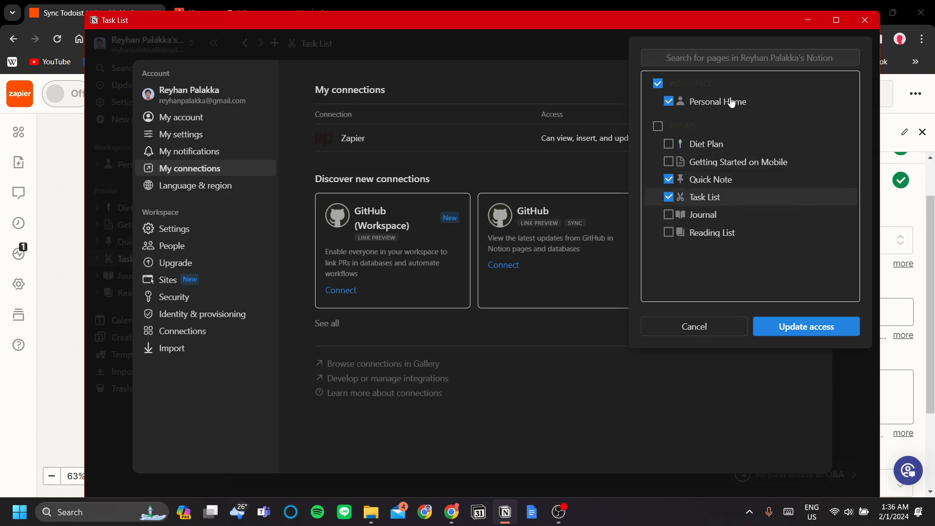
left_click(761, 1)
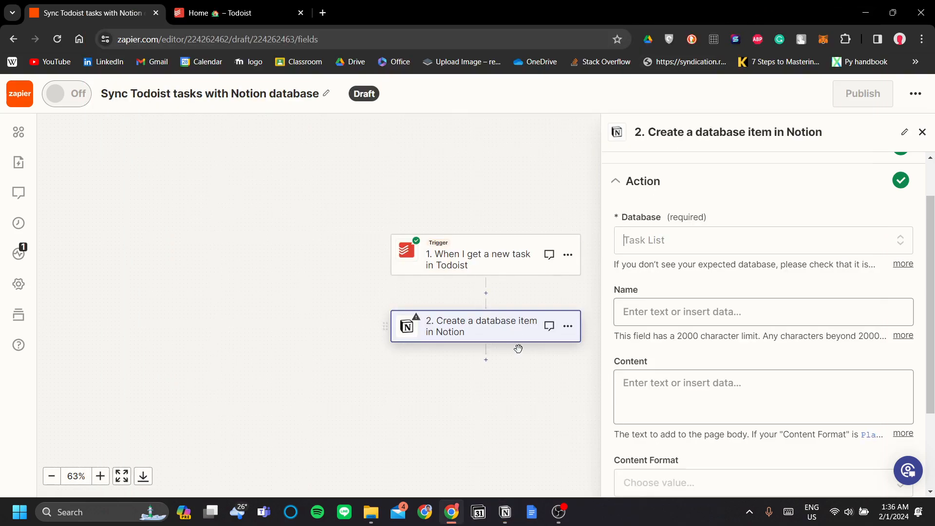
Step: Check the selected Task List database and browse the Todoist fields offered for the Name field
left_click(663, 235)
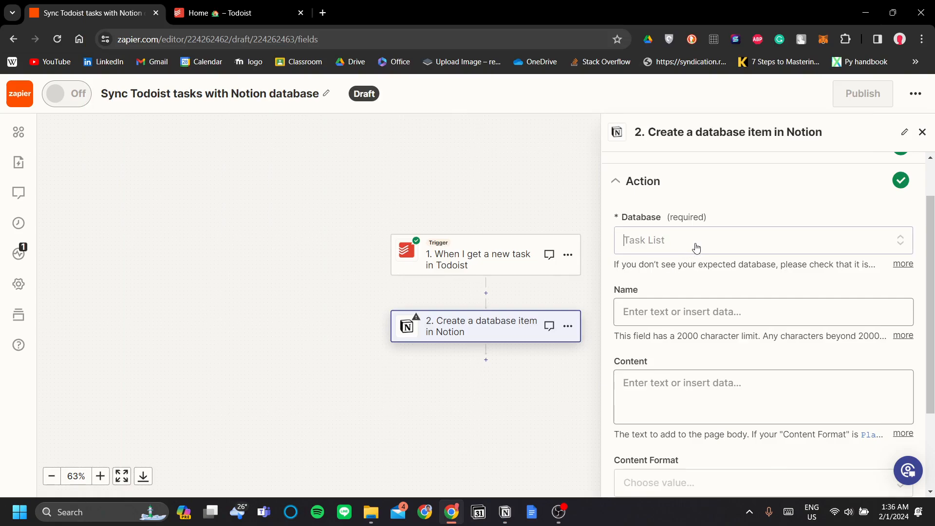
scroll(701, 239, "down", 1)
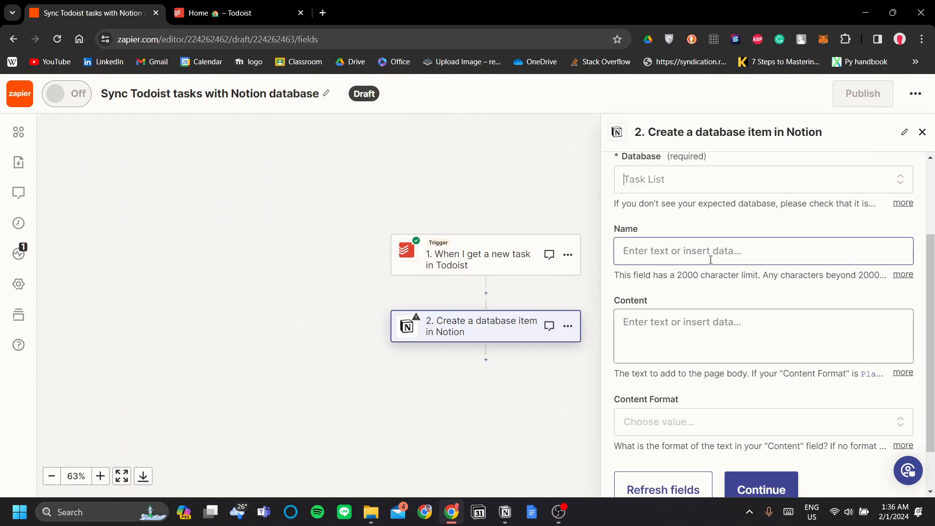
left_click(711, 258)
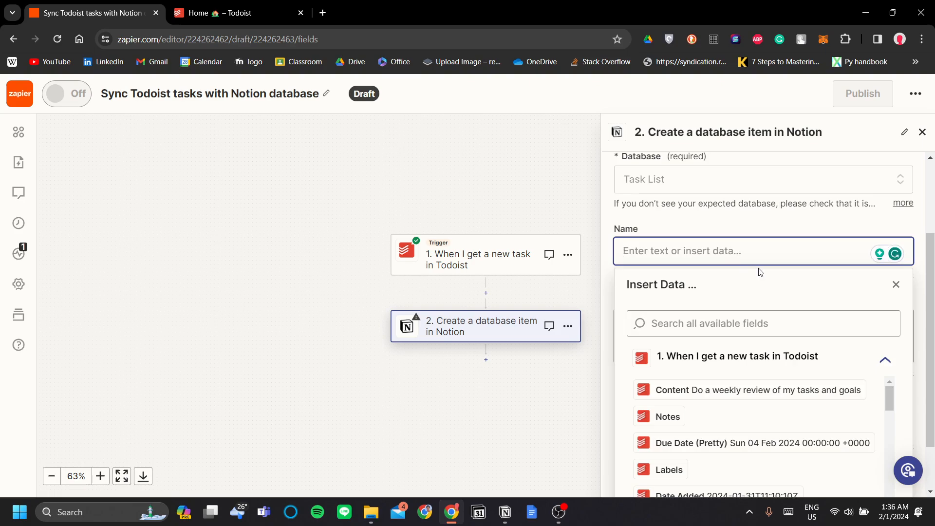
scroll(761, 272, "down", 1)
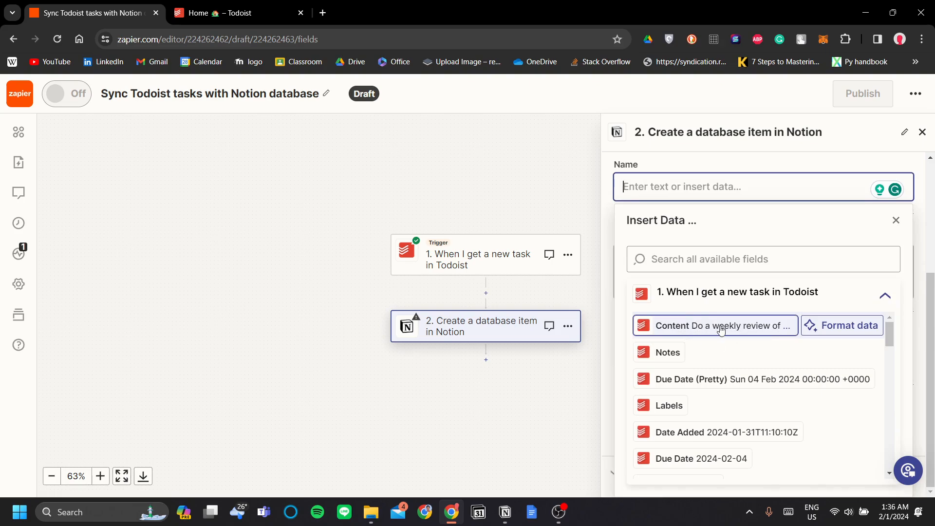
scroll(722, 330, "down", 2)
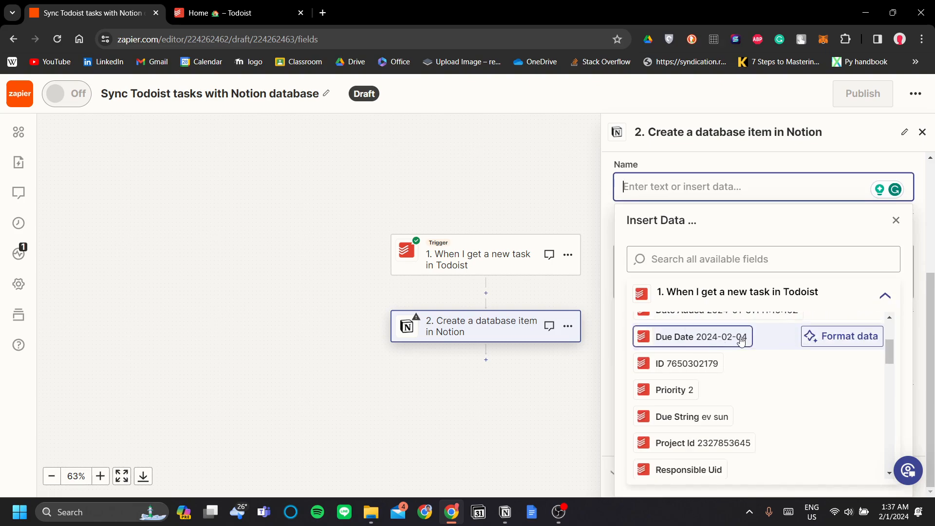
scroll(740, 351, "up", 1)
scroll(742, 381, "down", 1)
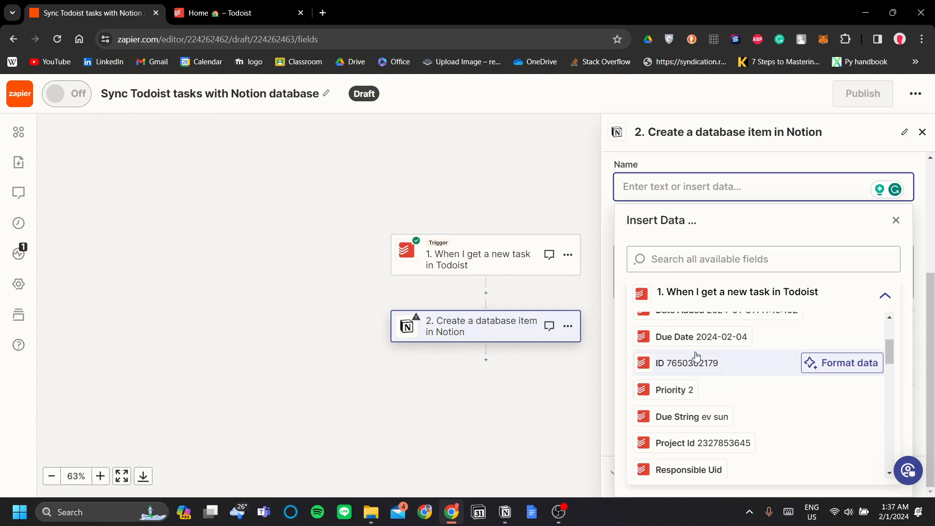
scroll(691, 368, "down", 7)
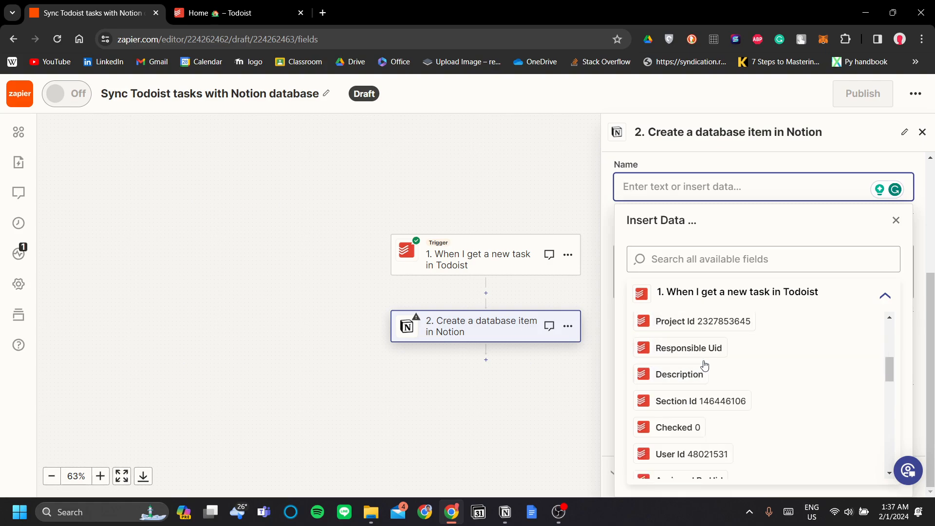
scroll(702, 370, "up", 9)
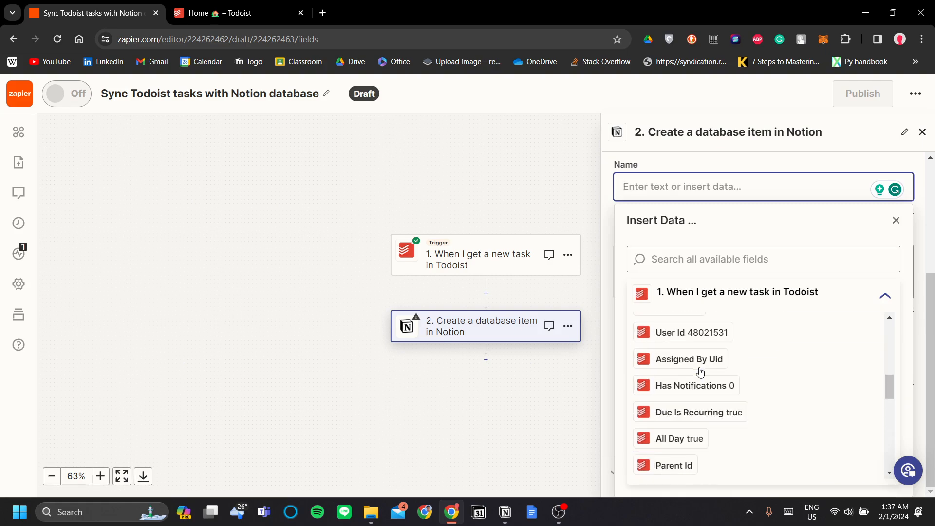
mouse_move(654, 325)
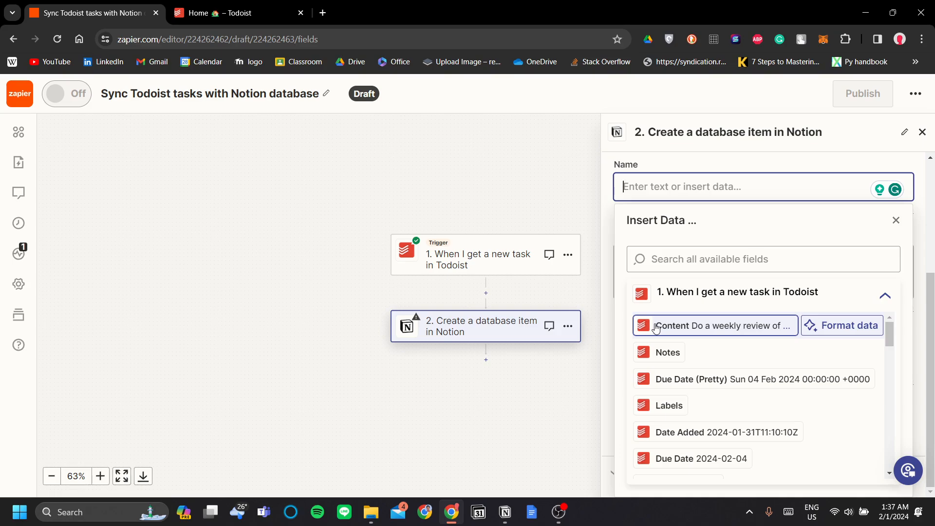
left_click(505, 512)
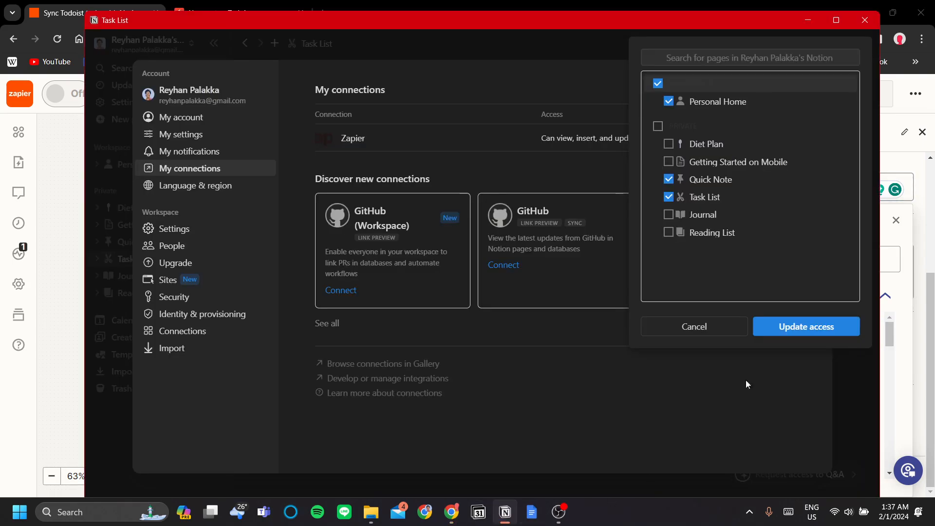
Step: Add a Date property named Deadline to the Notion Task List table
left_click(863, 409)
left_click(646, 38)
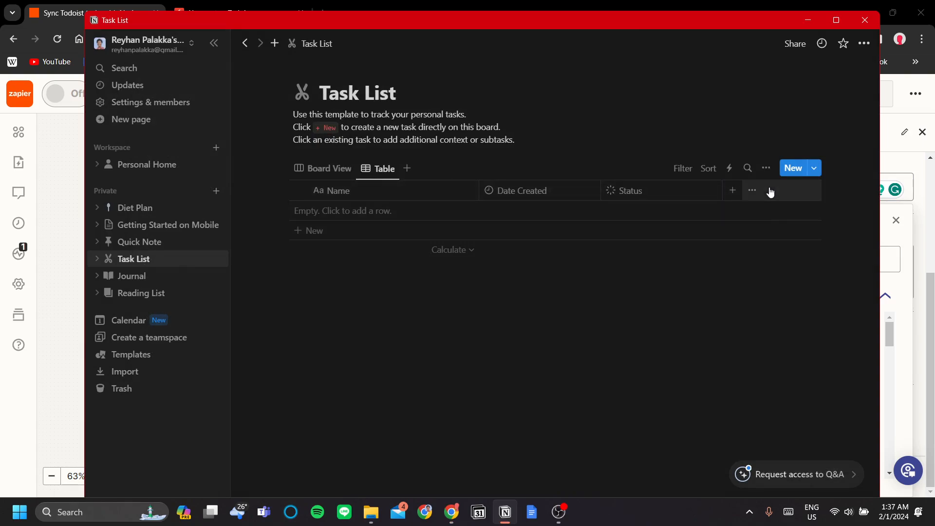
left_click(737, 193)
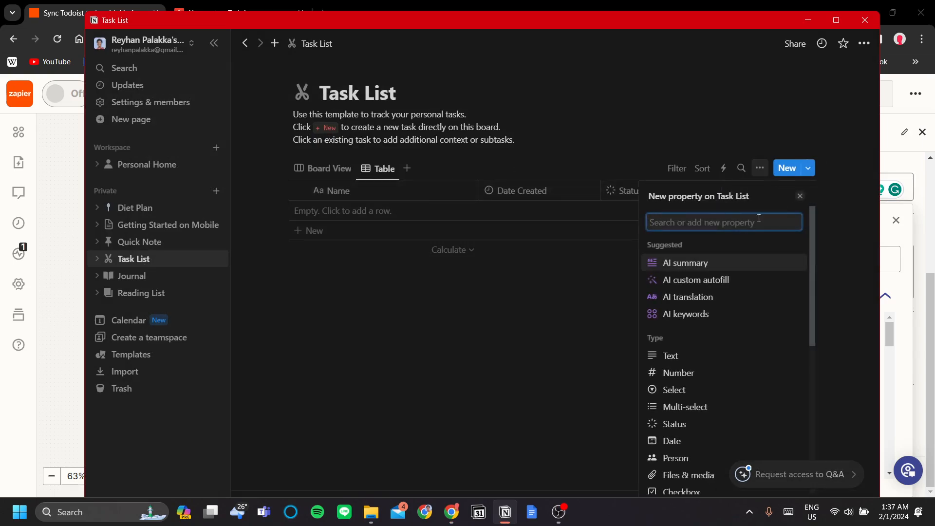
scroll(735, 359, "down", 2)
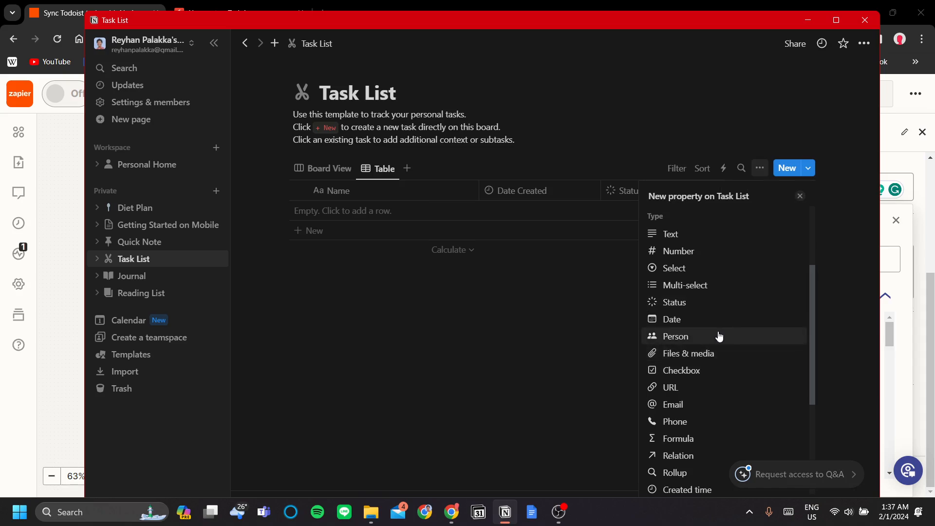
left_click(716, 319)
key("ctrl+a")
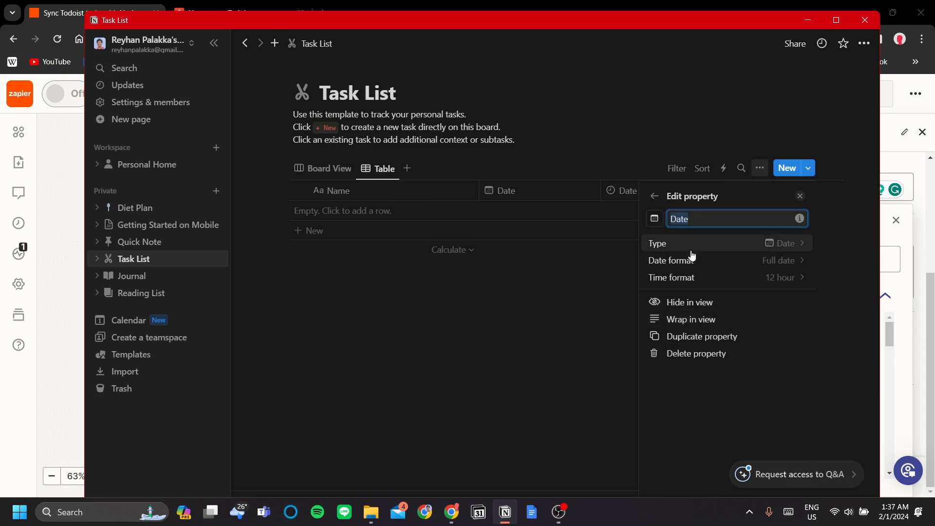
type("De")
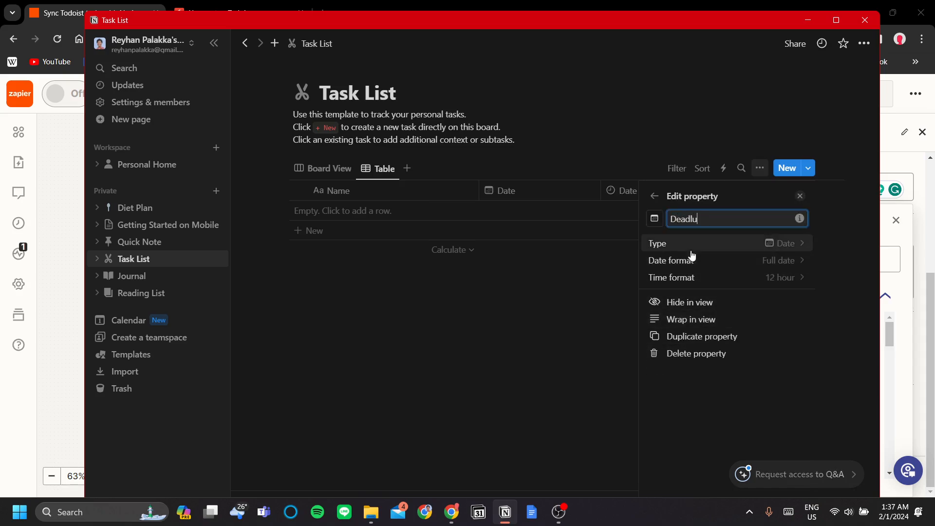
type("adline")
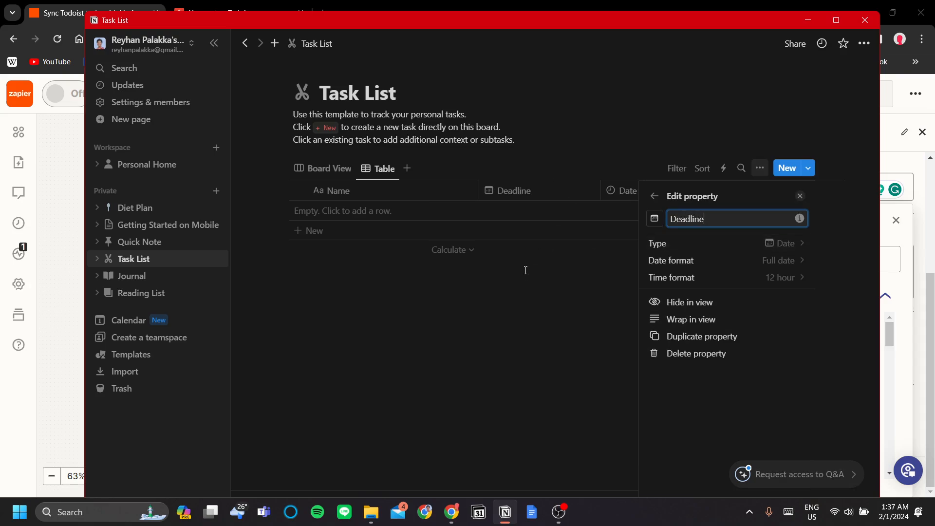
left_click(527, 284)
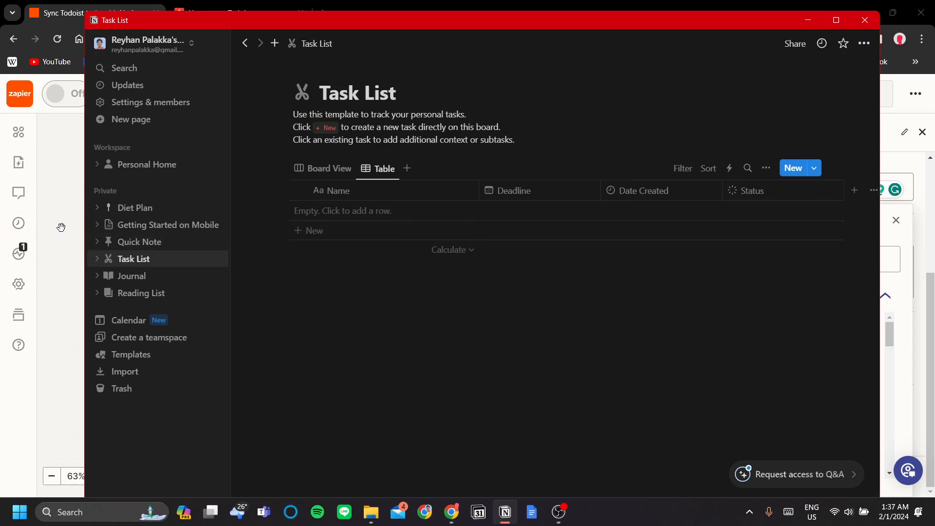
left_click(43, 234)
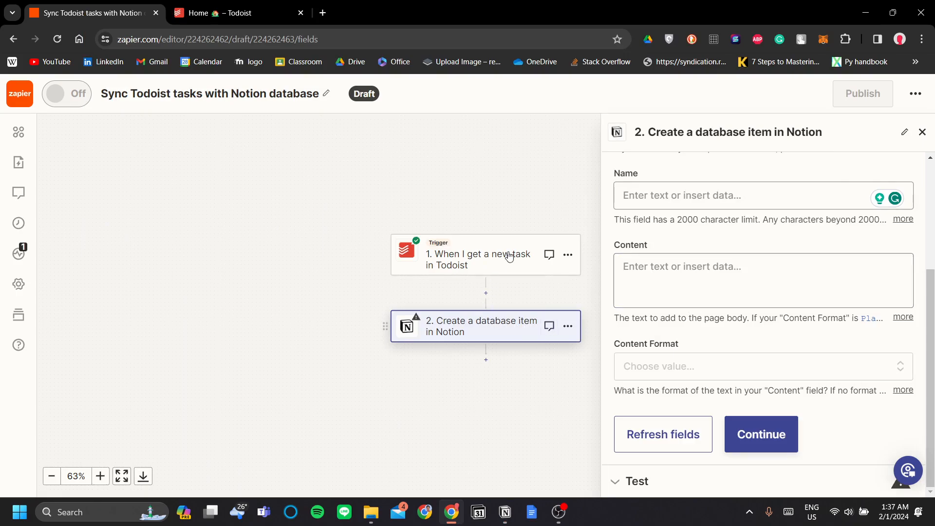
Step: Map the Notion item's Name field to the Todoist task's '1. Content'
scroll(704, 316, "up", 3)
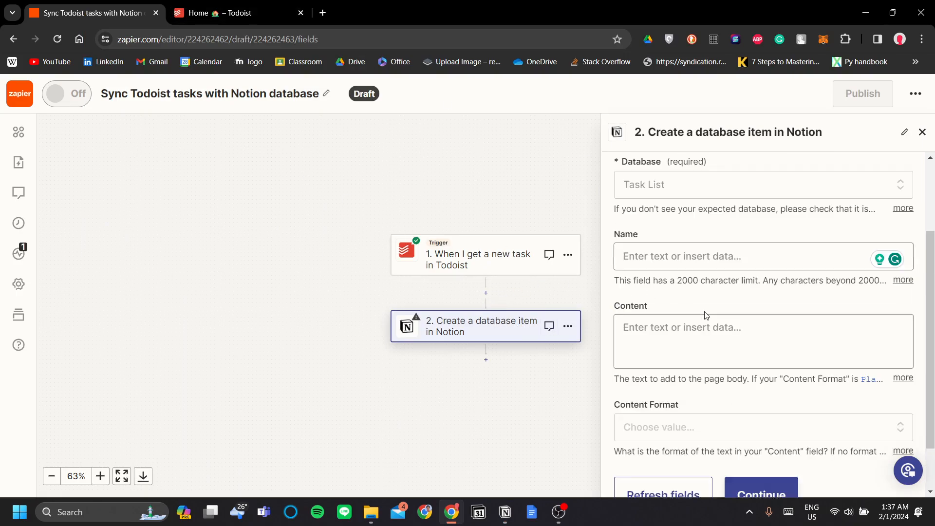
scroll(702, 271, "down", 1)
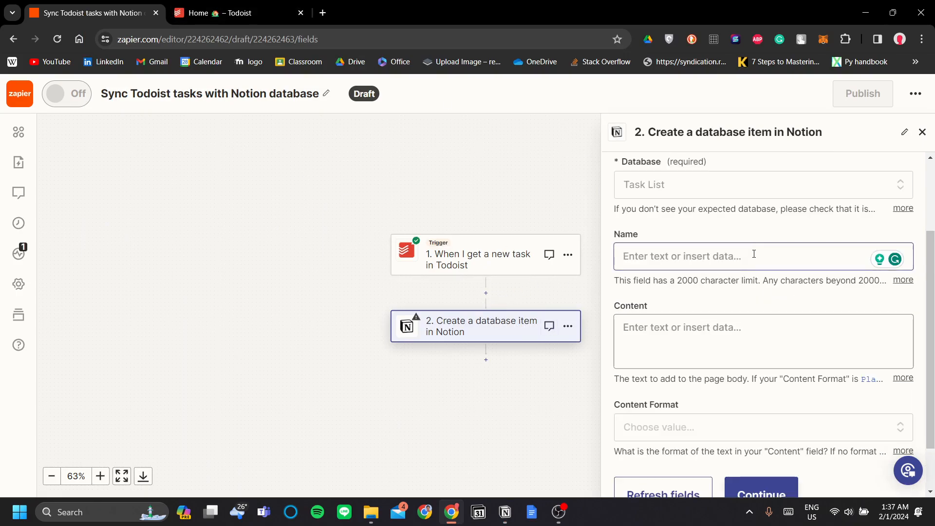
left_click(754, 256)
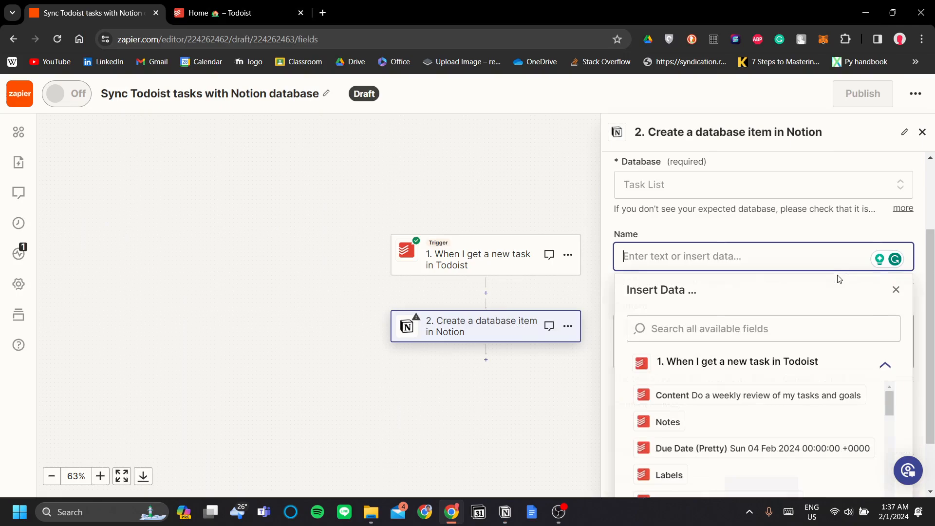
left_click(678, 394)
left_click(755, 233)
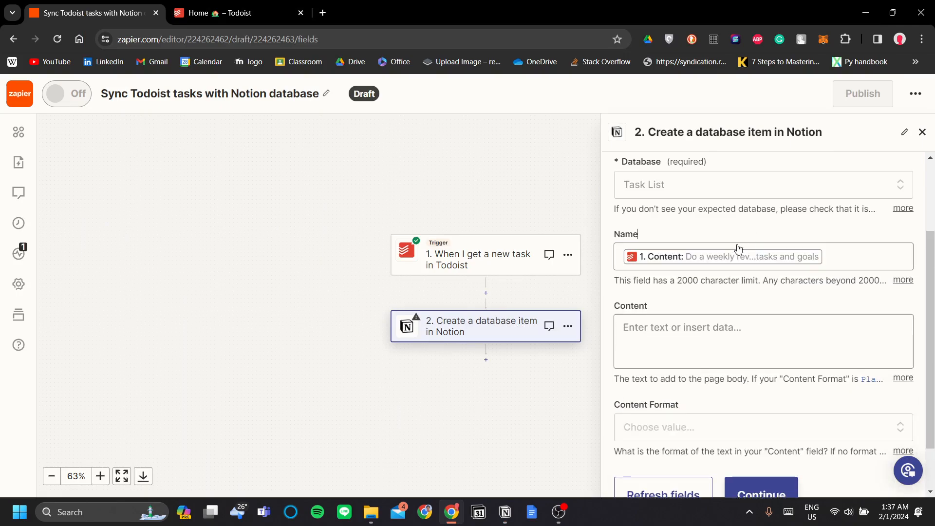
scroll(712, 337, "down", 1)
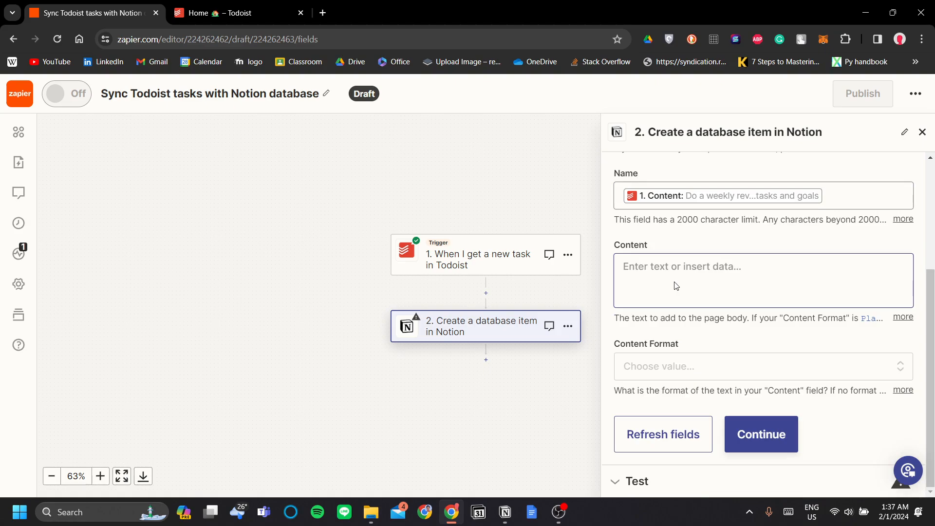
Step: Enter '!this task is forwarded from todoist!' as the Content and browse the Todoist fields
left_click(734, 276)
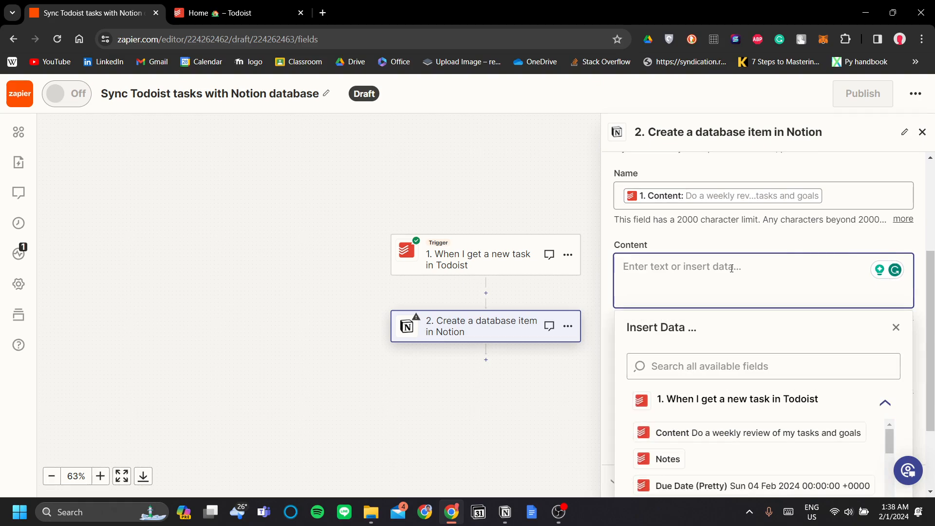
type("!this tas")
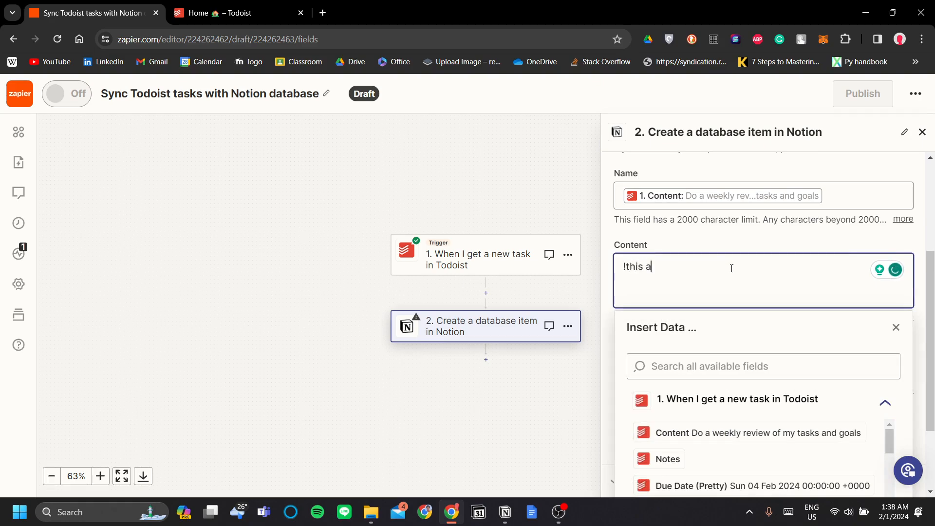
type("k is forwarded f")
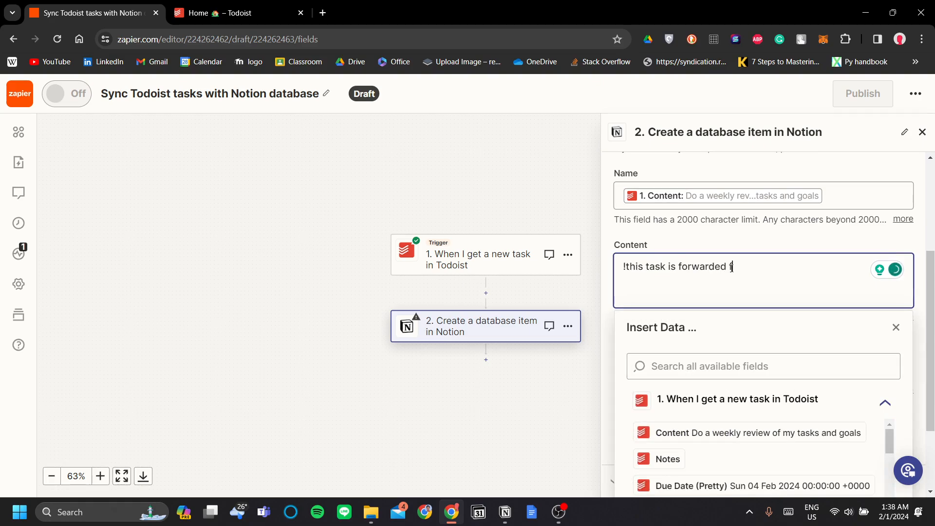
type("rom todoist!")
left_click(758, 244)
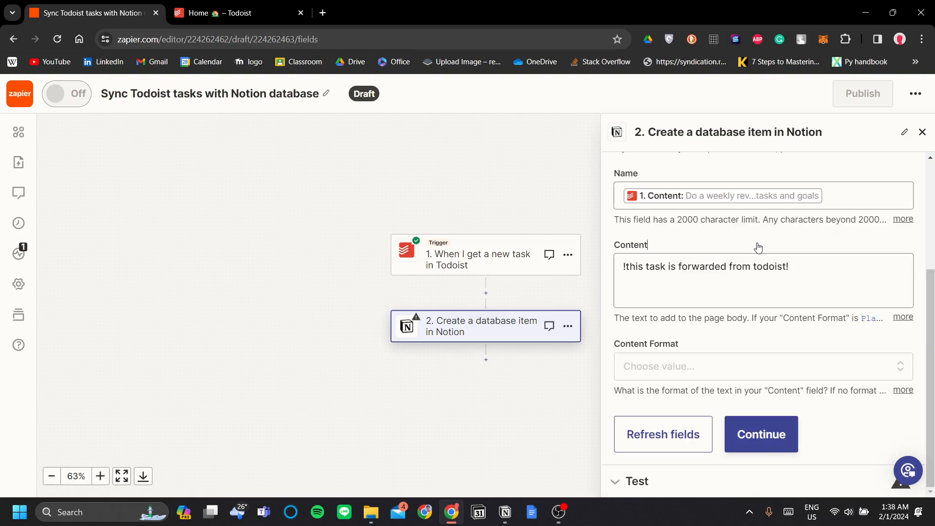
left_click(833, 273)
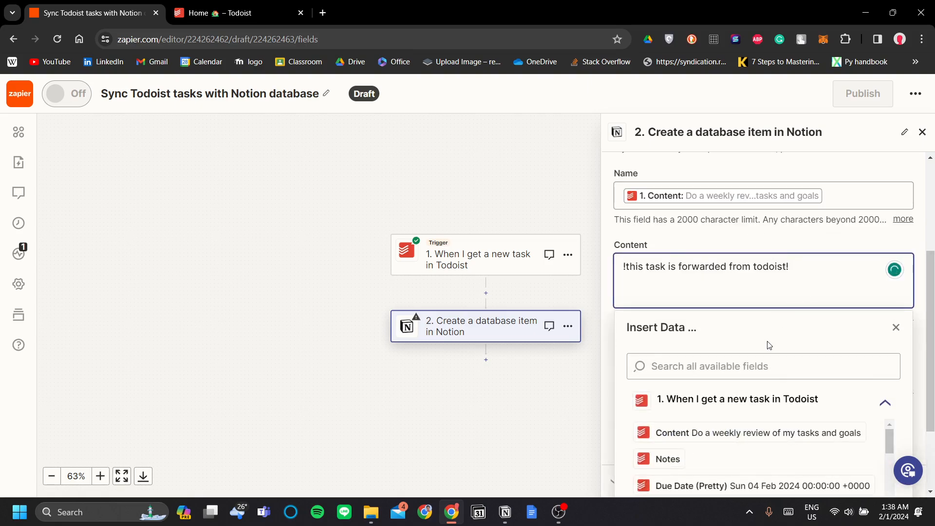
scroll(768, 349, "down", 3)
scroll(779, 360, "down", 5)
scroll(775, 361, "up", 2)
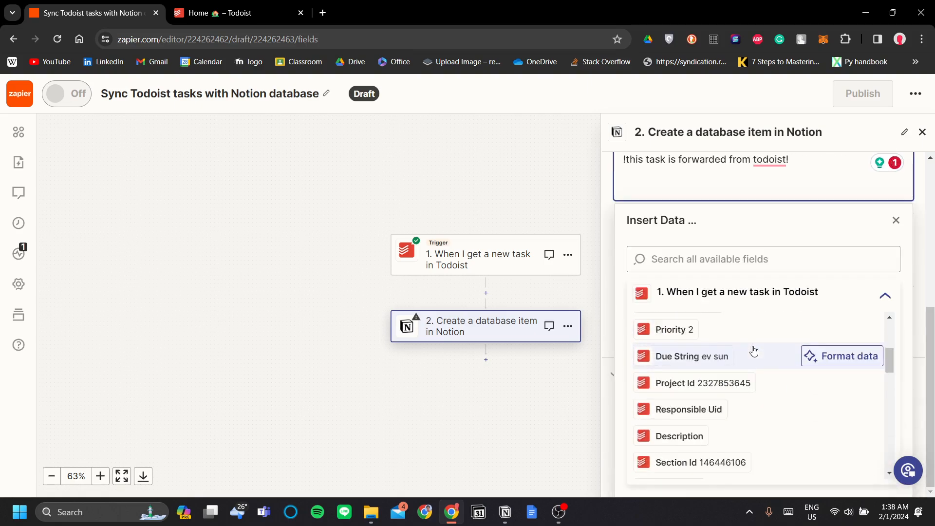
scroll(785, 380, "down", 8)
scroll(779, 390, "down", 7)
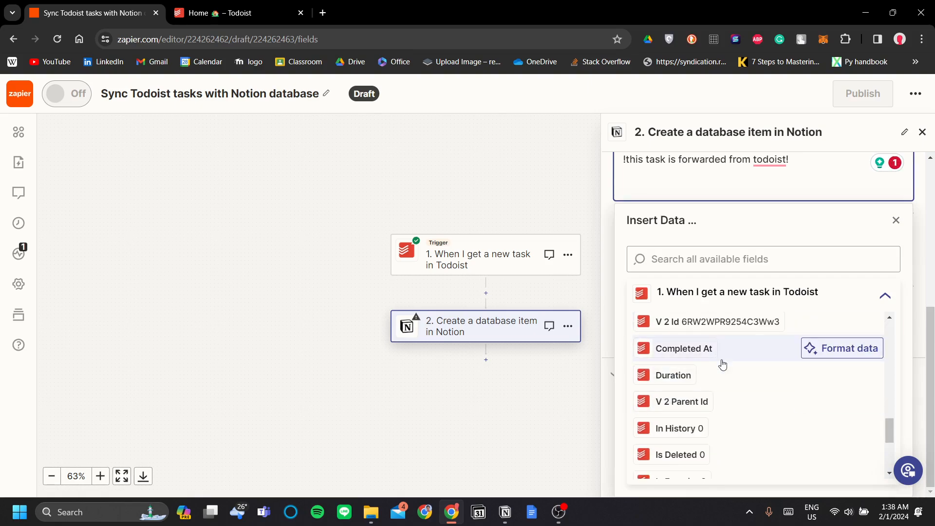
scroll(727, 349, "up", 10)
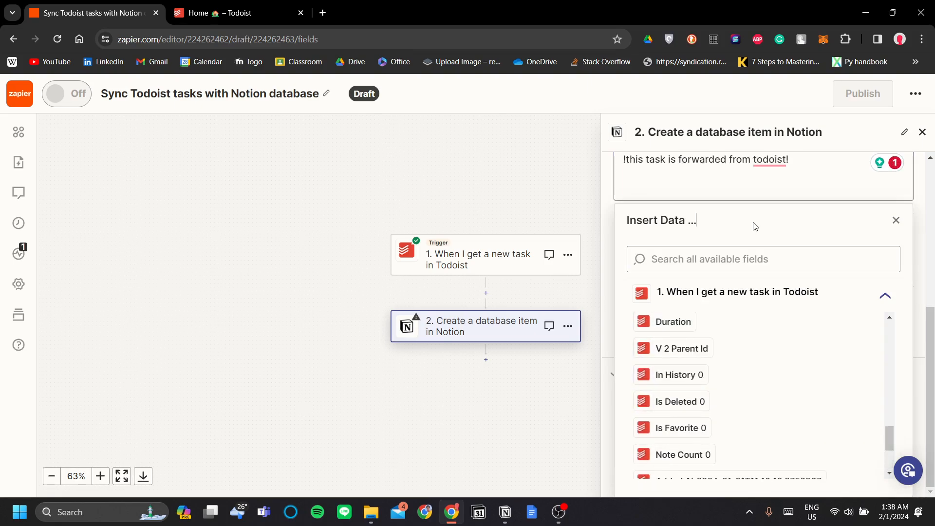
scroll(779, 253, "up", 3)
left_click(896, 342)
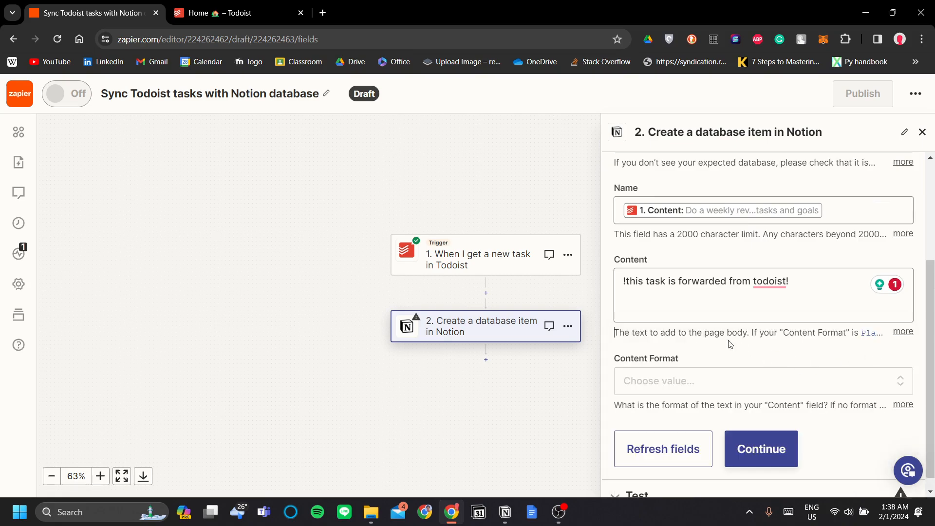
Step: Look through the Content Format choices, including Plain Text, and close them without setting one
scroll(733, 345, "down", 1)
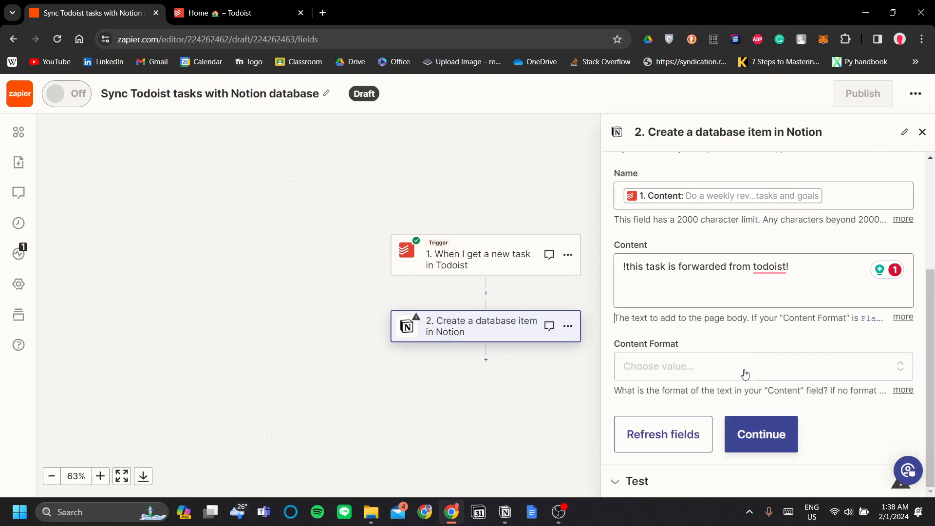
left_click(718, 375)
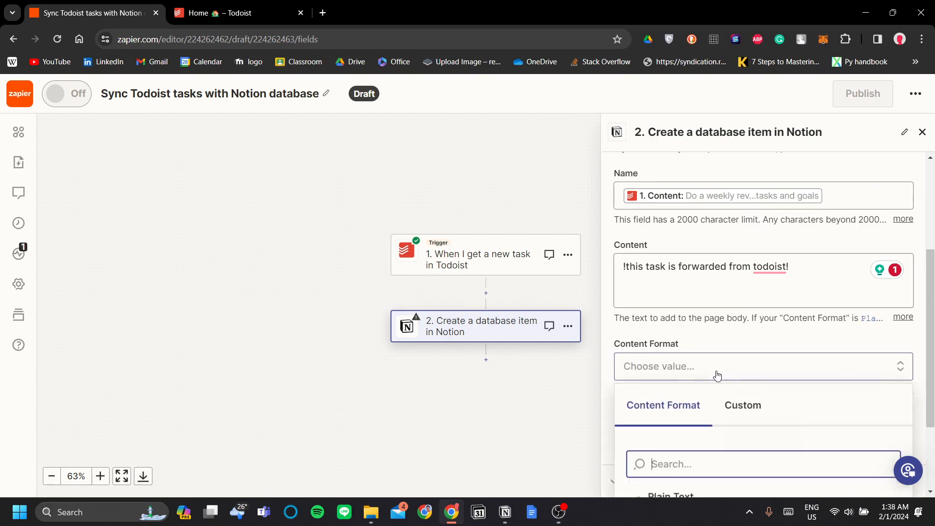
left_click(648, 398)
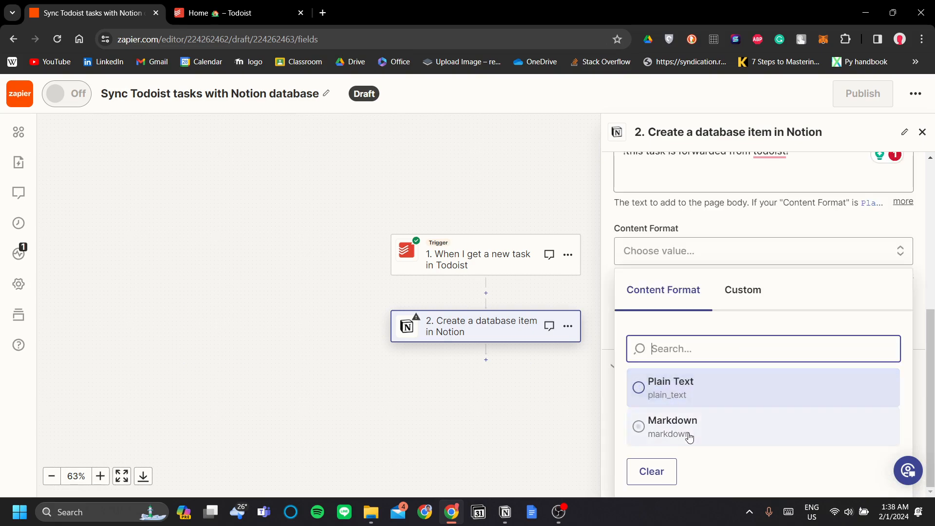
left_click(758, 303)
scroll(777, 412, "down", 1)
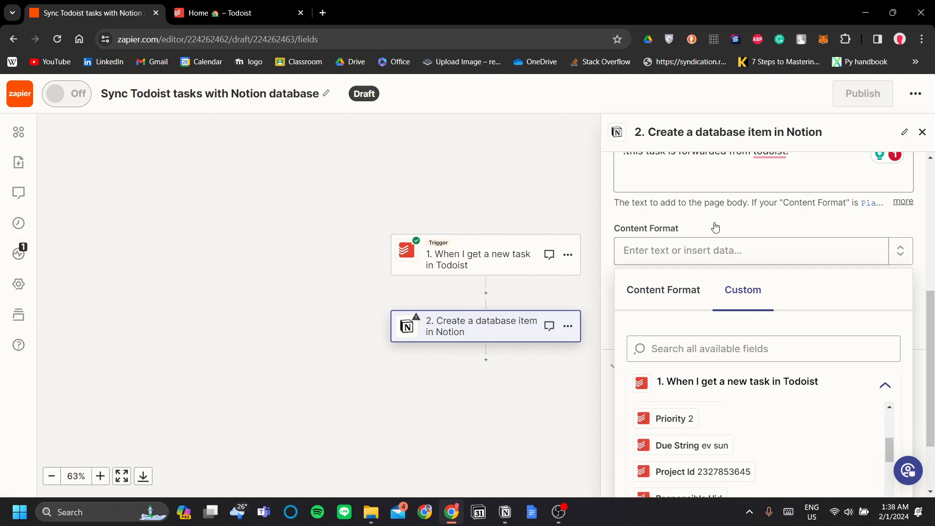
left_click(724, 221)
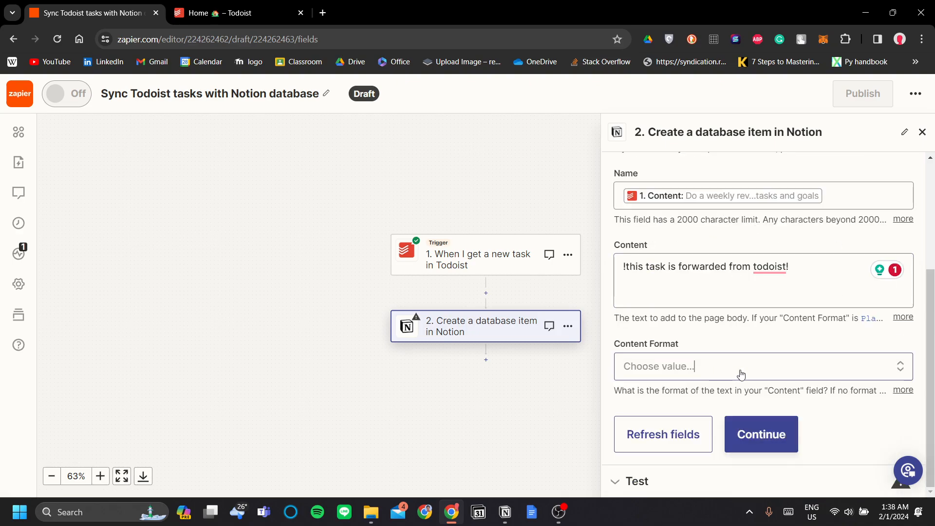
Step: Send a test item to the Notion Task List database and review the returned data
left_click(775, 427)
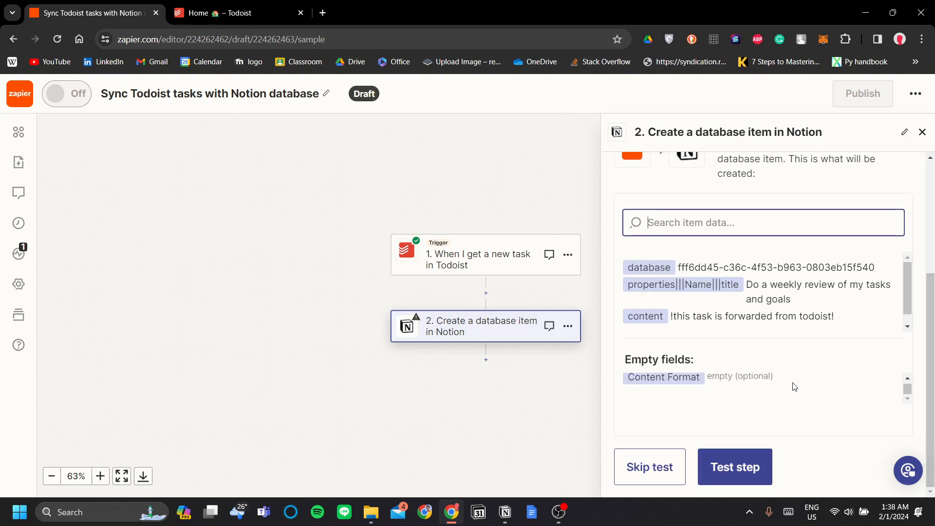
scroll(745, 249, "up", 4)
scroll(745, 249, "down", 4)
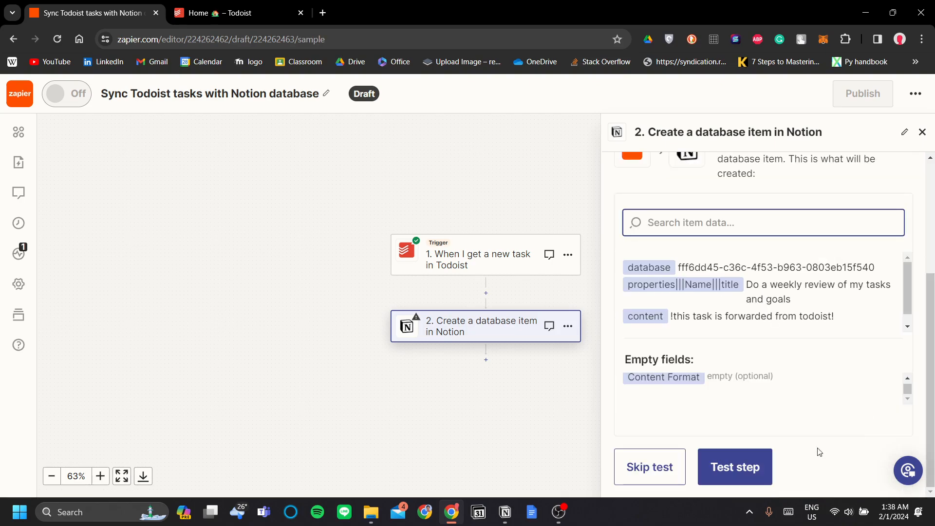
left_click(758, 480)
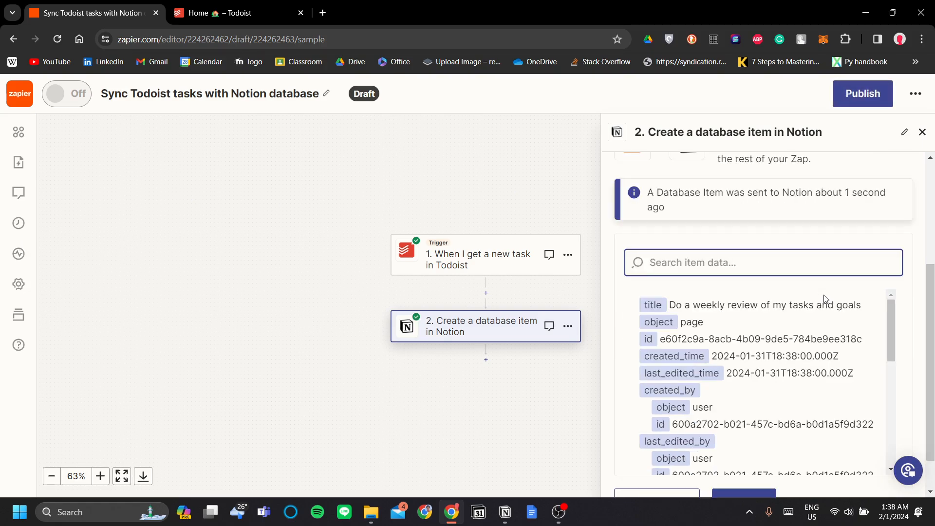
scroll(826, 299, "up", 4)
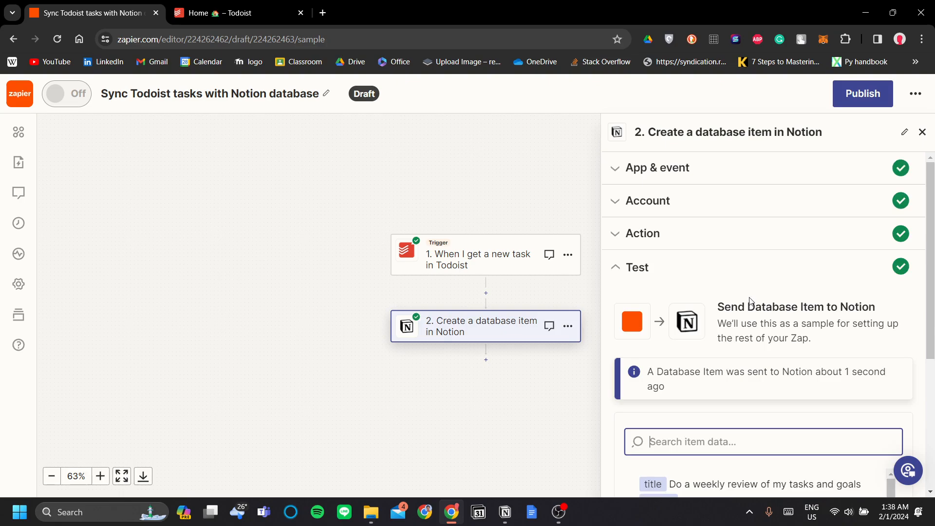
scroll(750, 300, "down", 3)
scroll(756, 296, "up", 3)
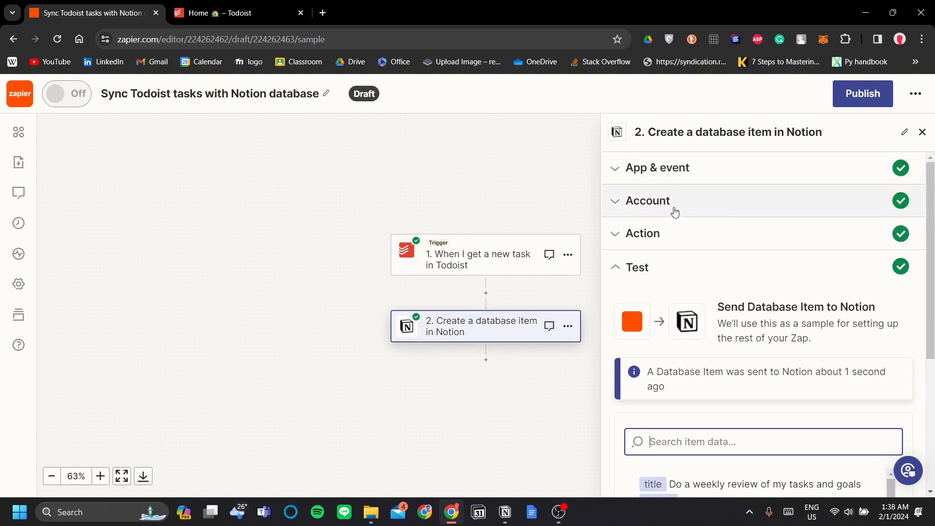
scroll(682, 292, "down", 5)
scroll(696, 289, "down", 3)
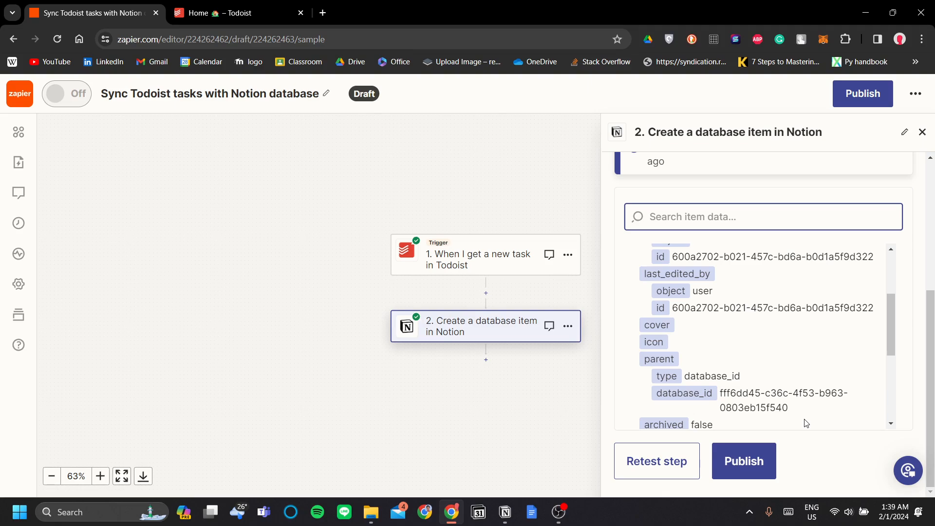
Step: Publish the Zap so it is switched on, then return to the 'Home – Todoist' tab
left_click(747, 462)
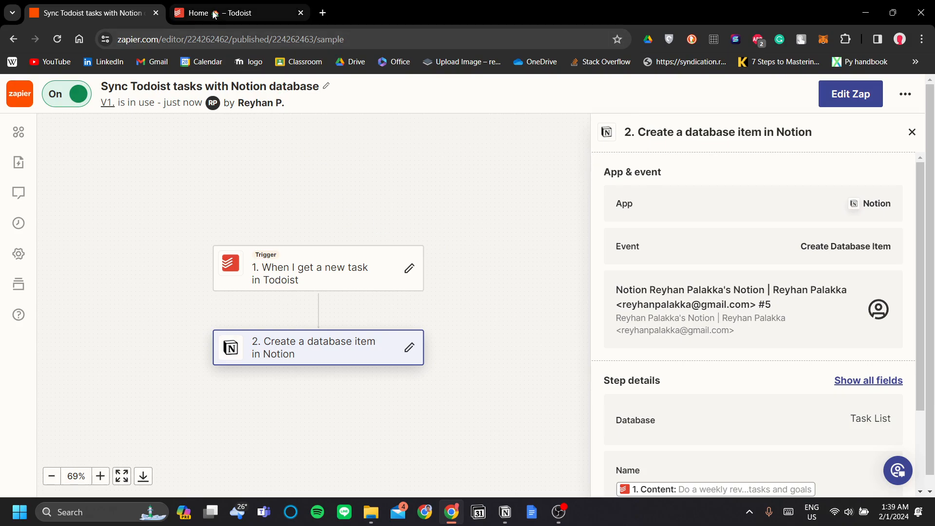
left_click(259, 14)
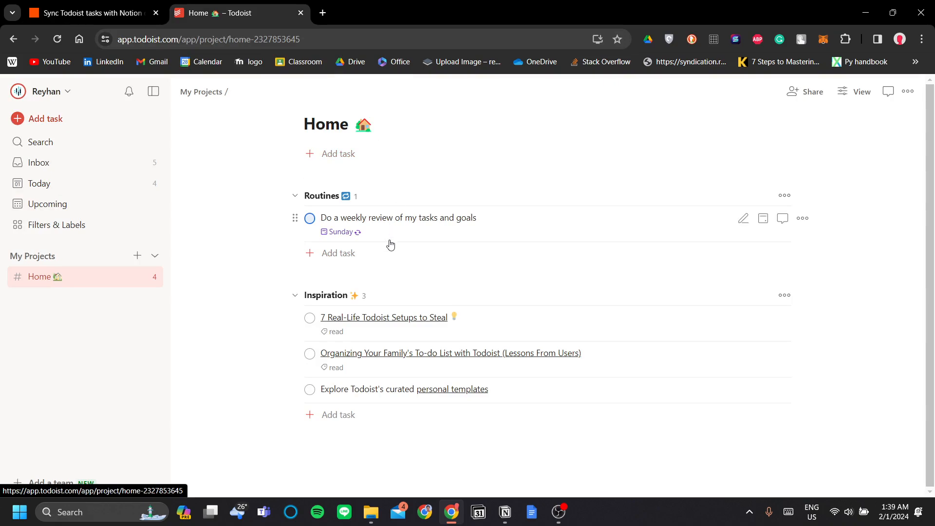
Step: Add the task 'I will appear in notion!' under Routines in Todoist's Home project
left_click(351, 255)
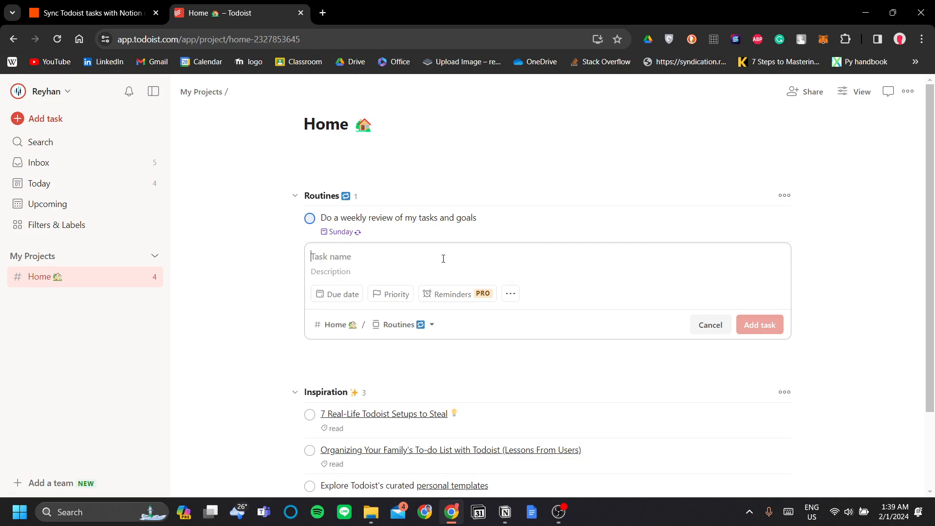
type("I will appear ")
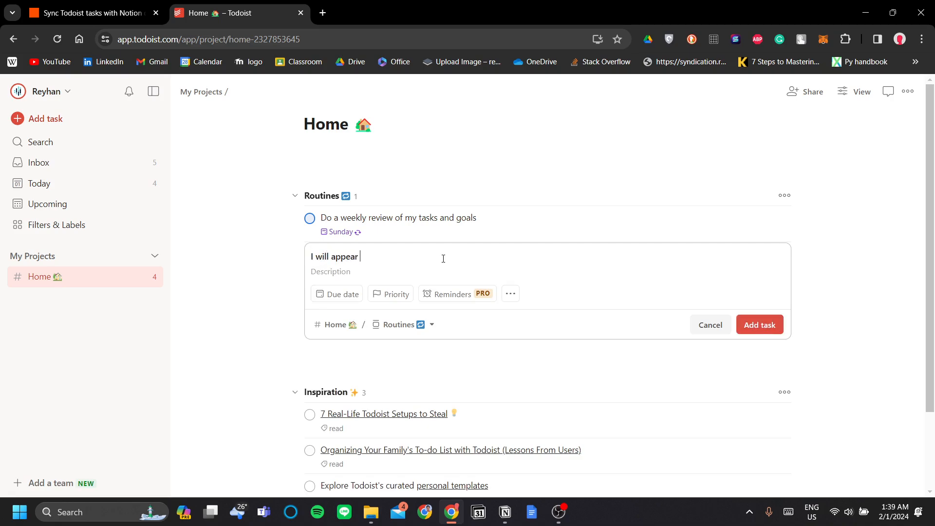
type("in notion!")
left_click(761, 325)
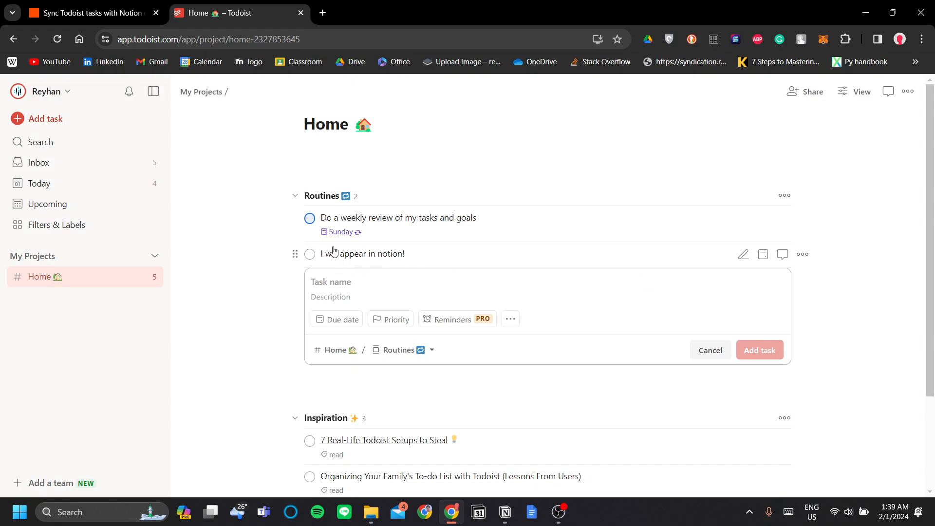
left_click(503, 511)
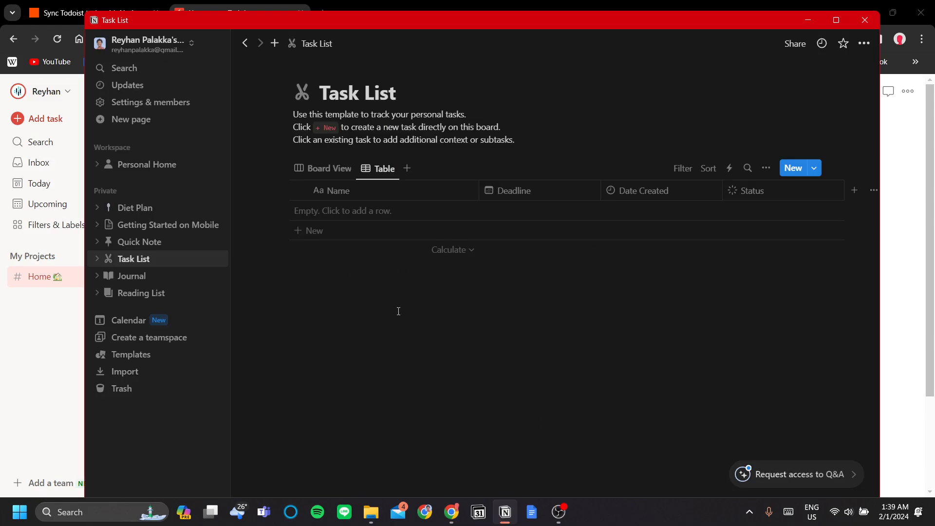